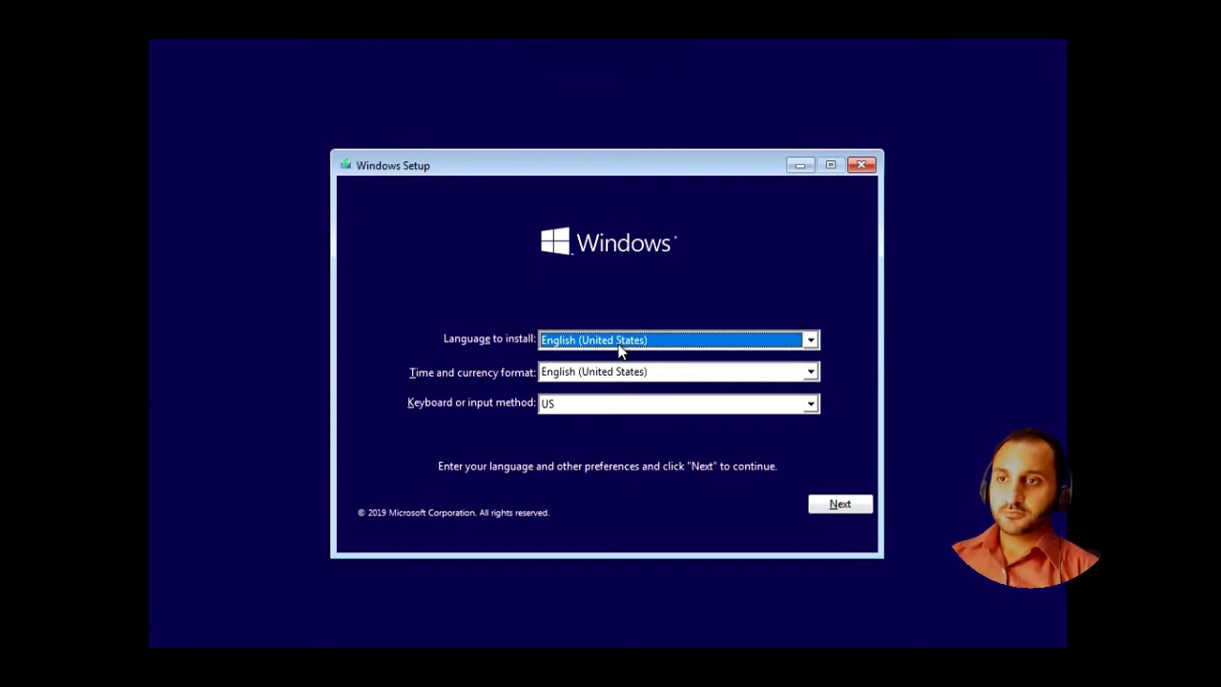
- Keep English (United States) and the US keyboard, then start the installation
left_click(839, 506)
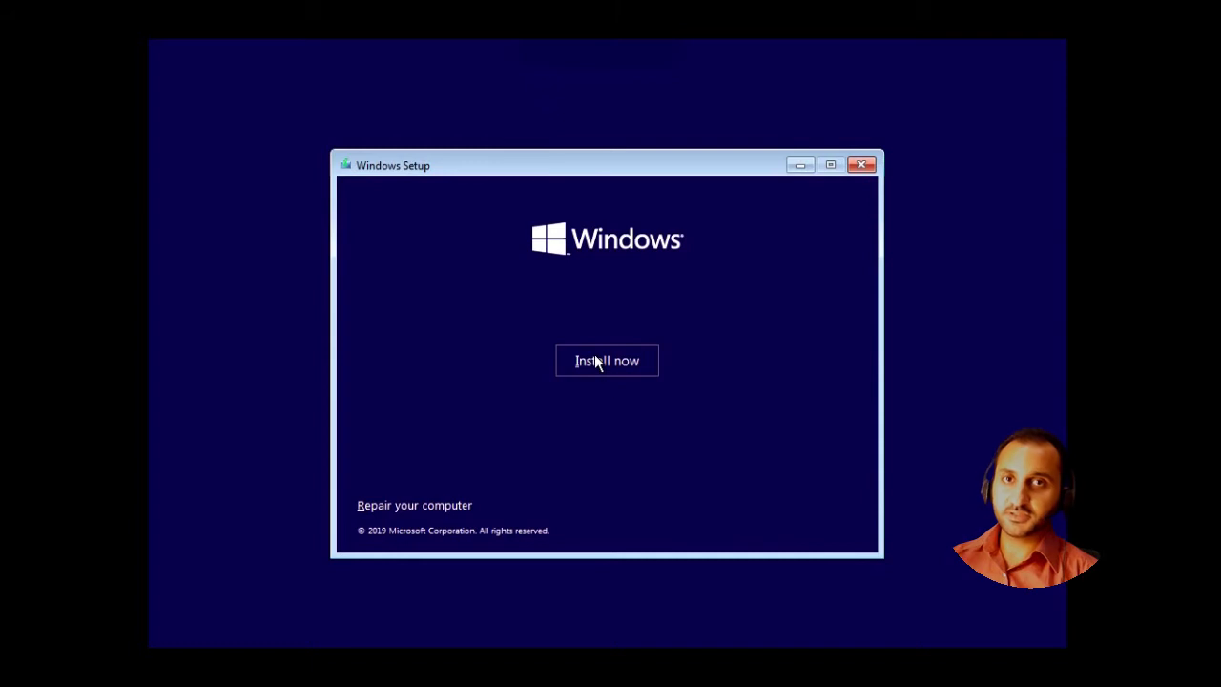
left_click(595, 358)
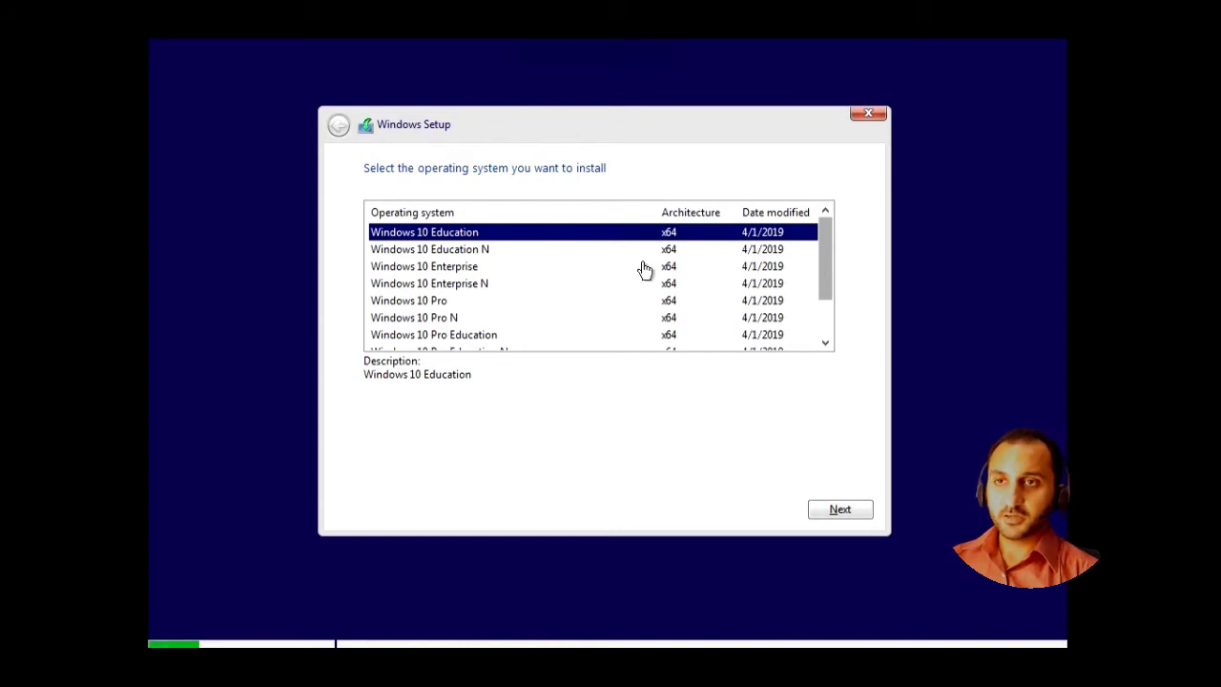
- Pick Windows 10 Enterprise (x64) from the edition list and continue to the license terms
left_click(484, 301)
scroll(560, 327, "down", 1)
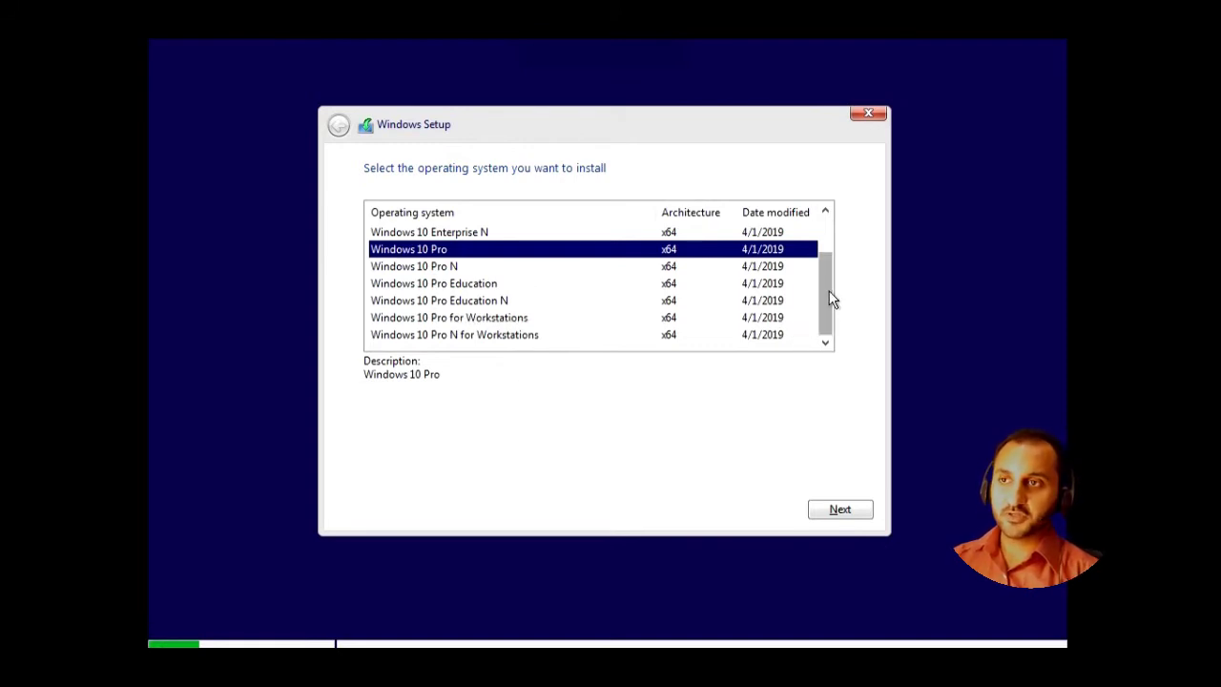
left_click_drag(831, 298, 823, 249)
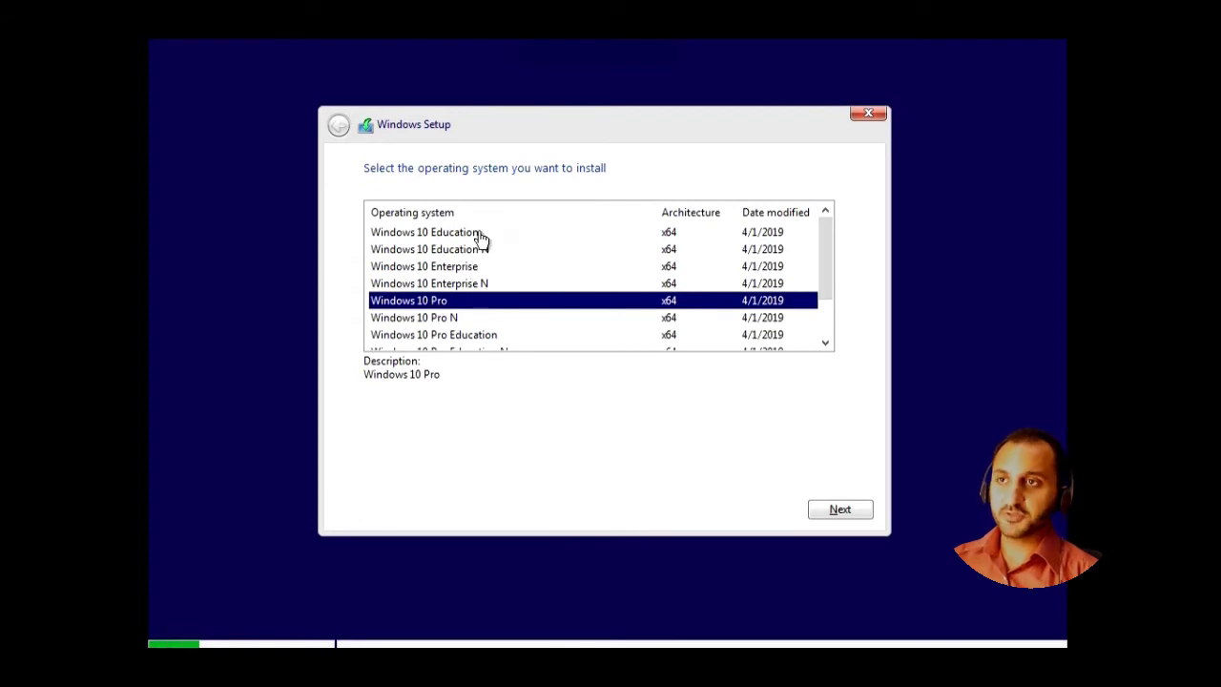
left_click(463, 268)
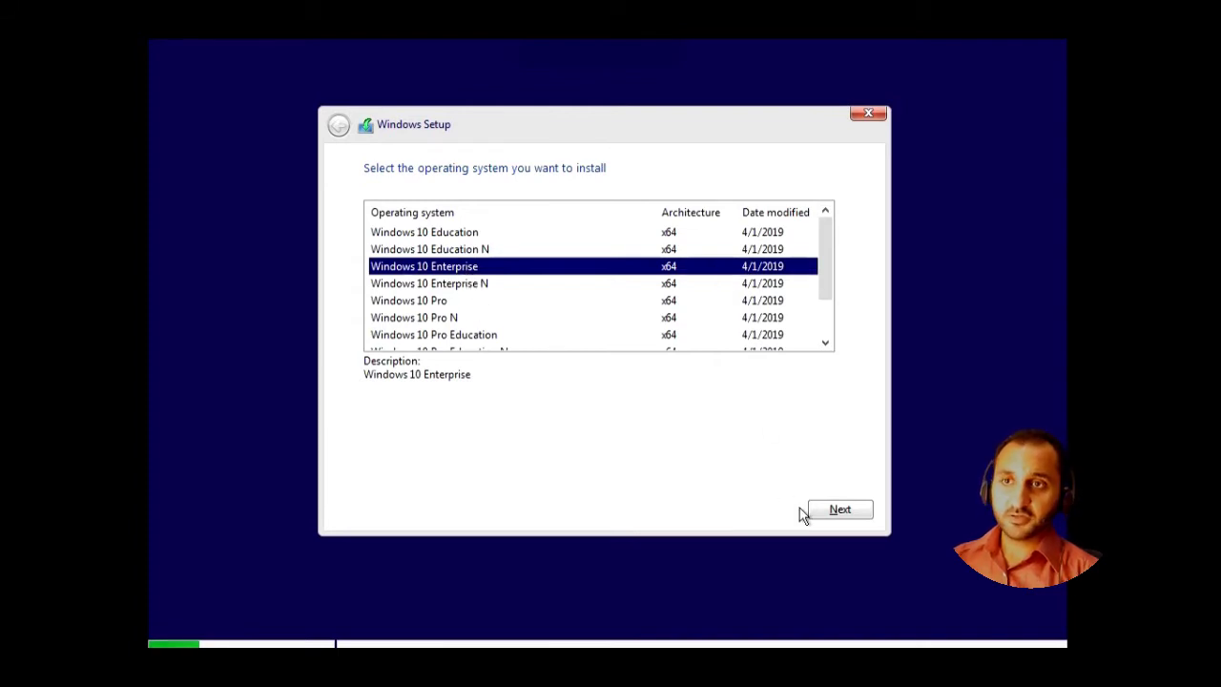
left_click(842, 510)
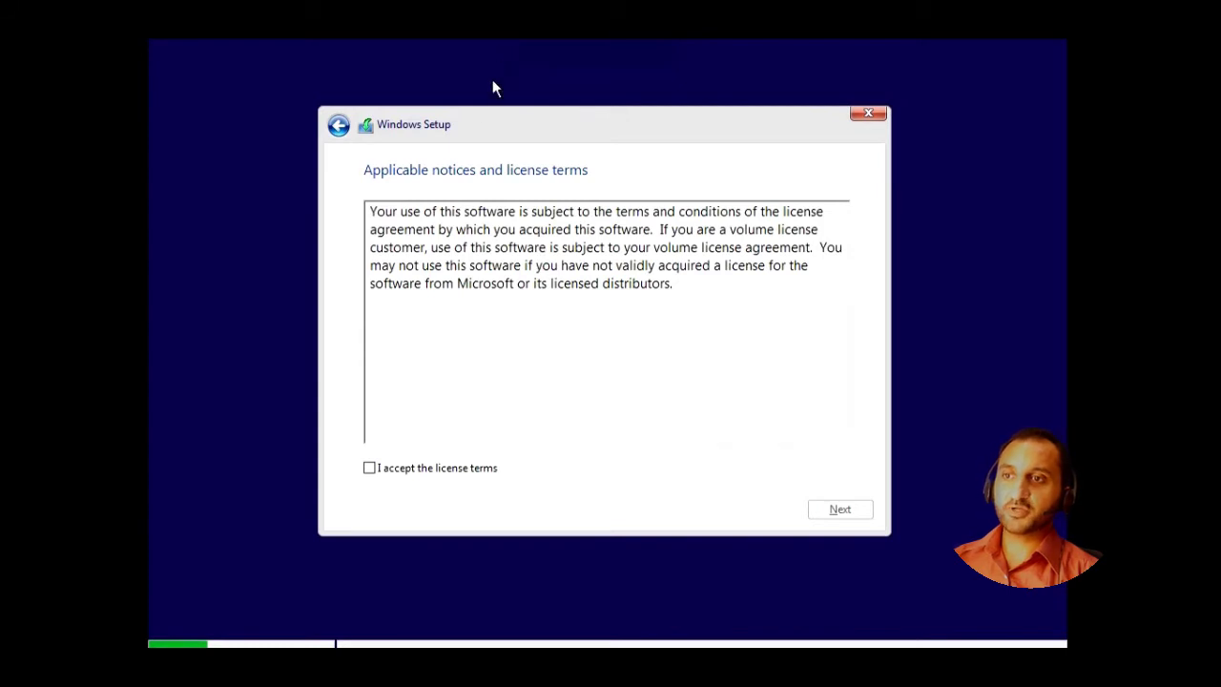
- Accept the license terms and choose 'Custom: Install Windows only (advanced)'
left_click(404, 480)
left_click(824, 515)
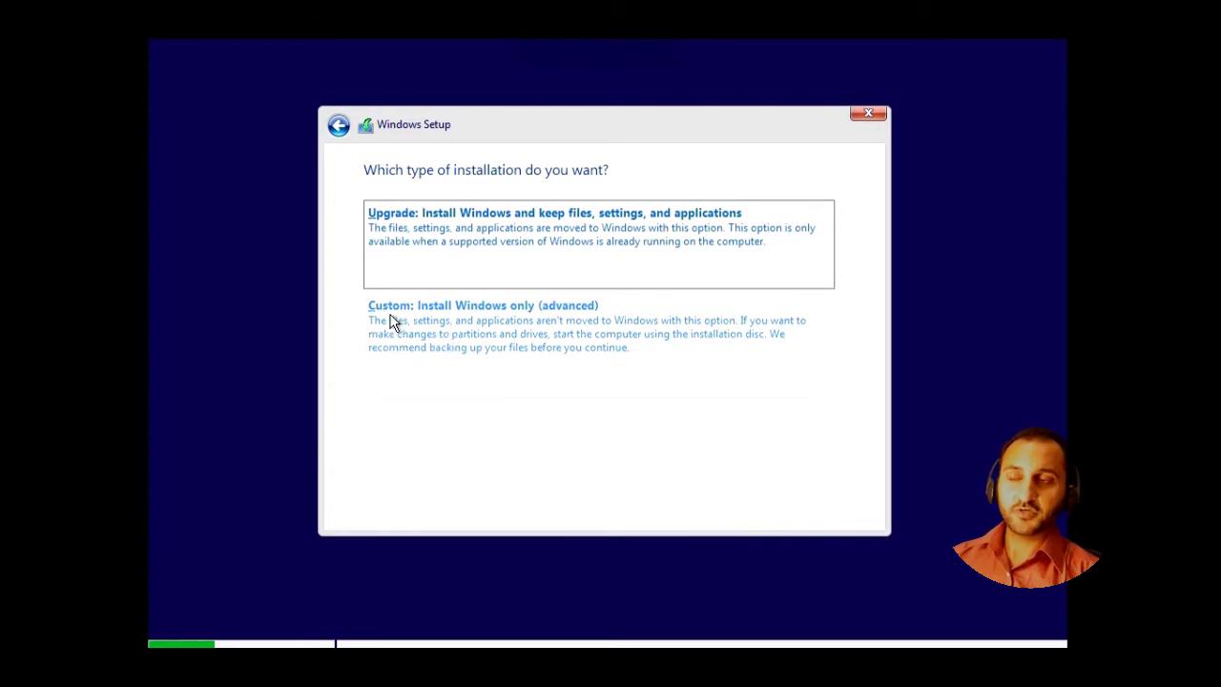
left_click(520, 321)
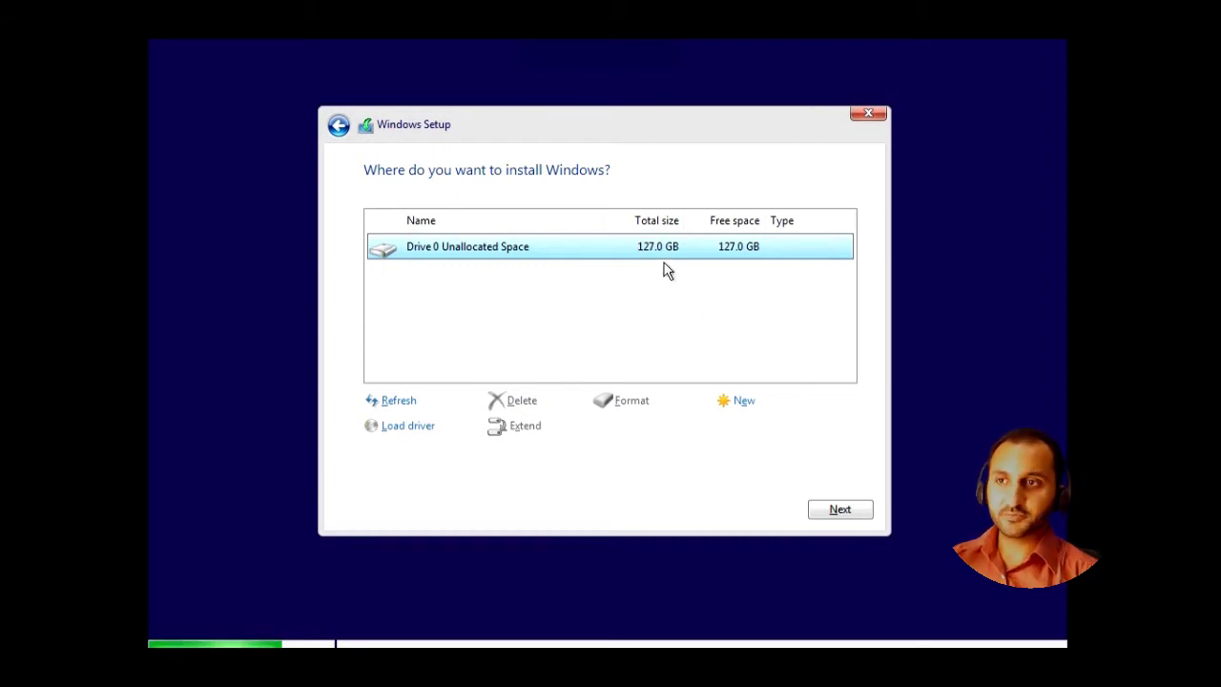
- Create a new 102400 MB partition on Drive 0's 127.0 GB unallocated space
left_click(743, 402)
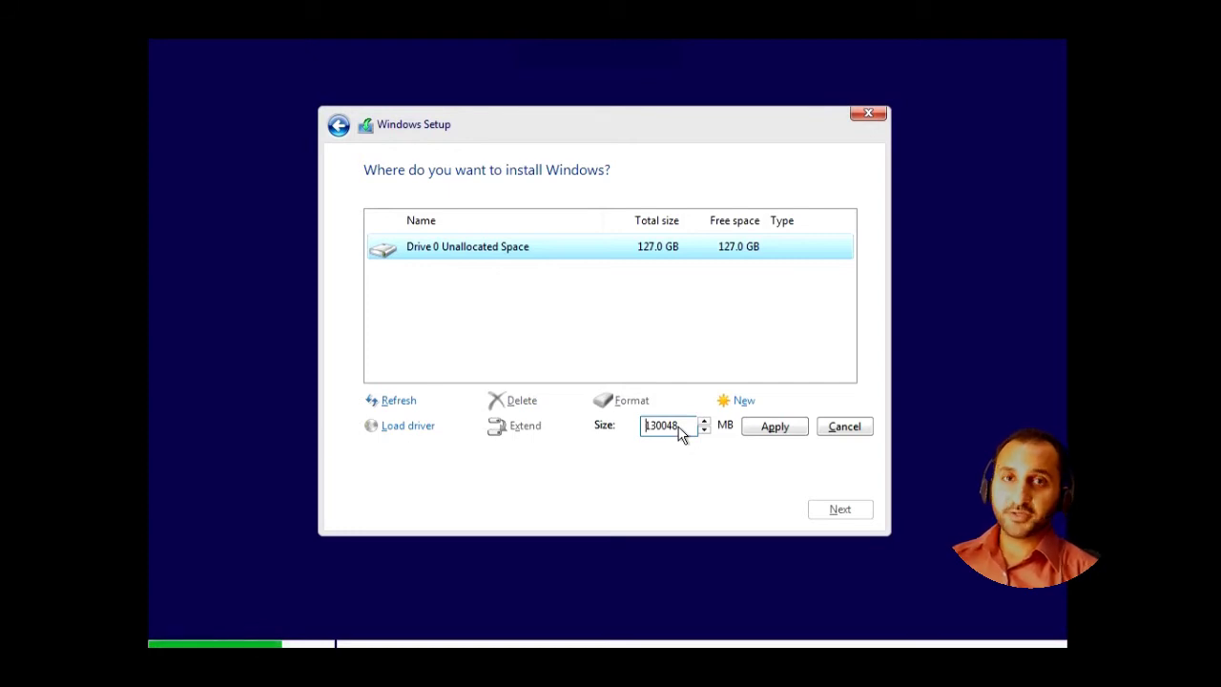
double_click(662, 429)
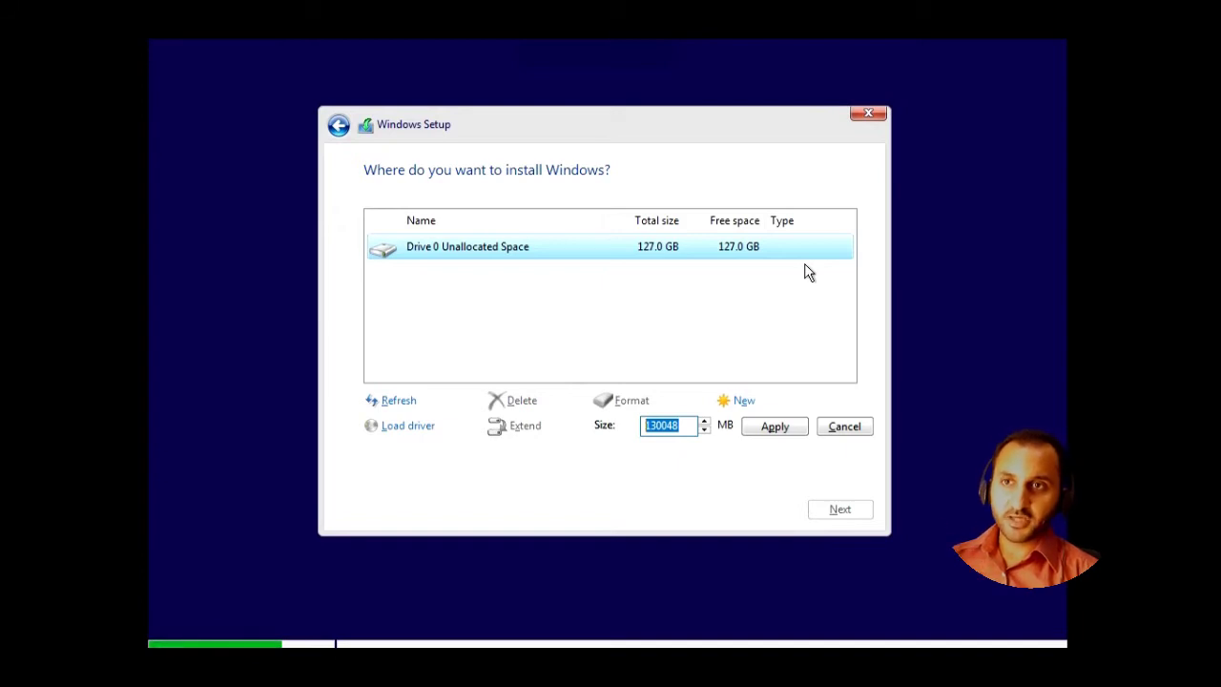
key("Right")
key("BackSpace")
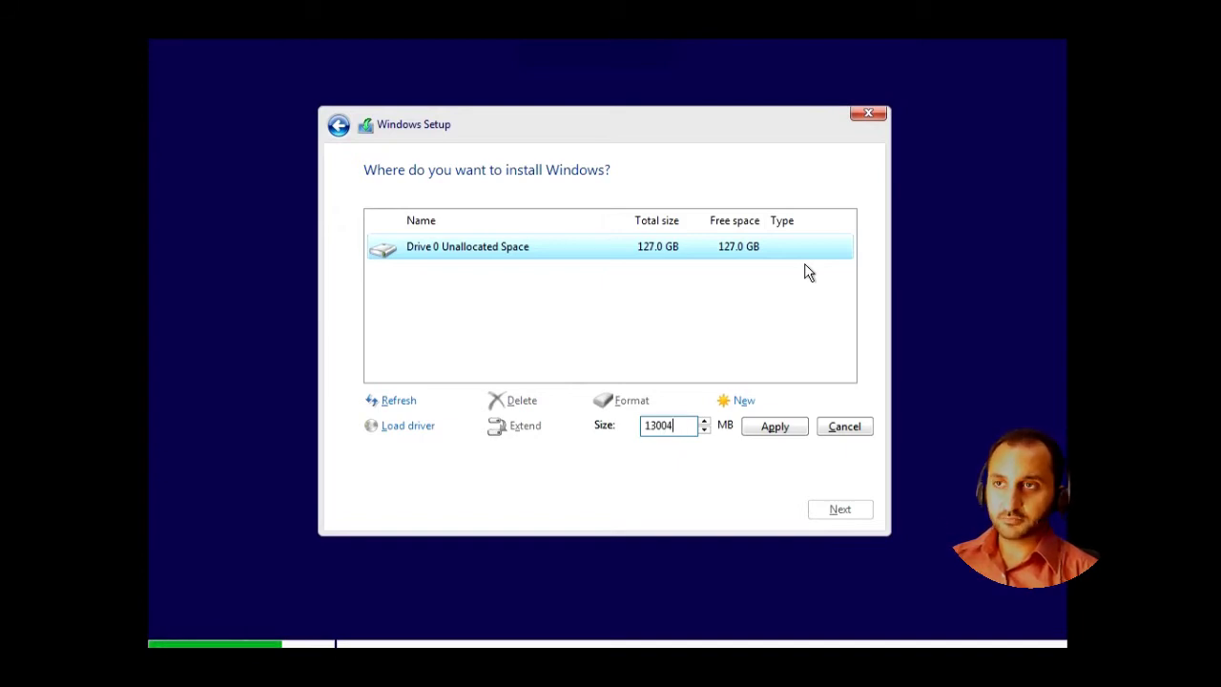
key("BackSpace")
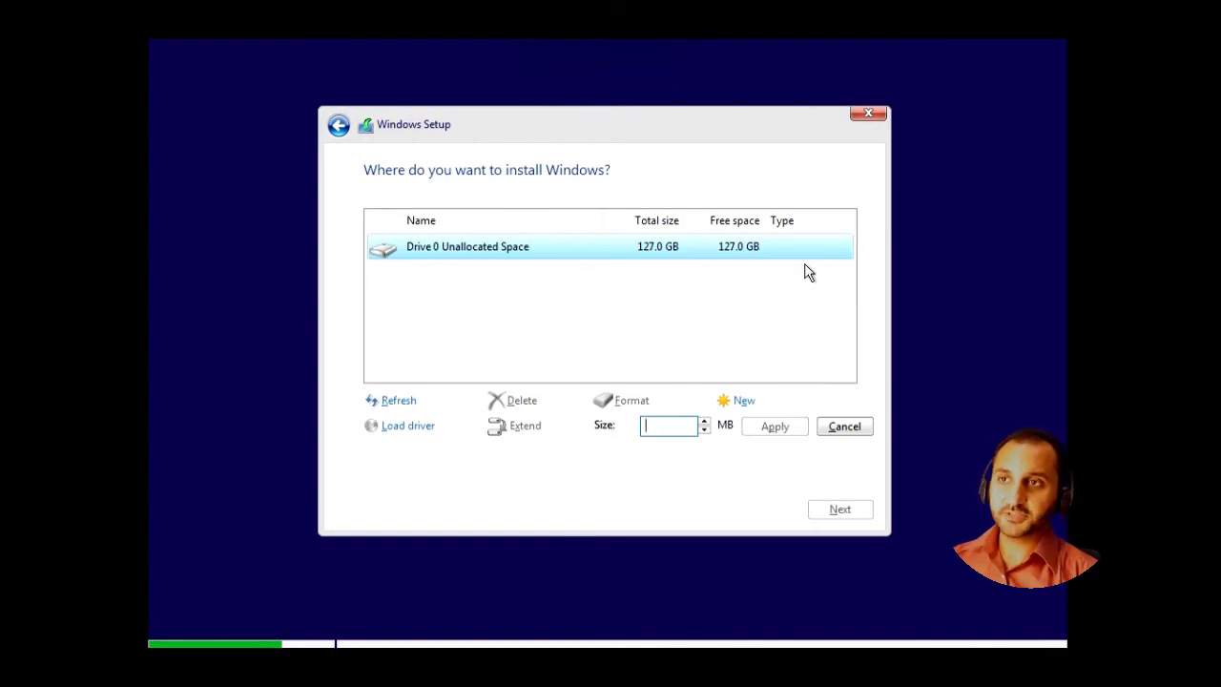
type("10")
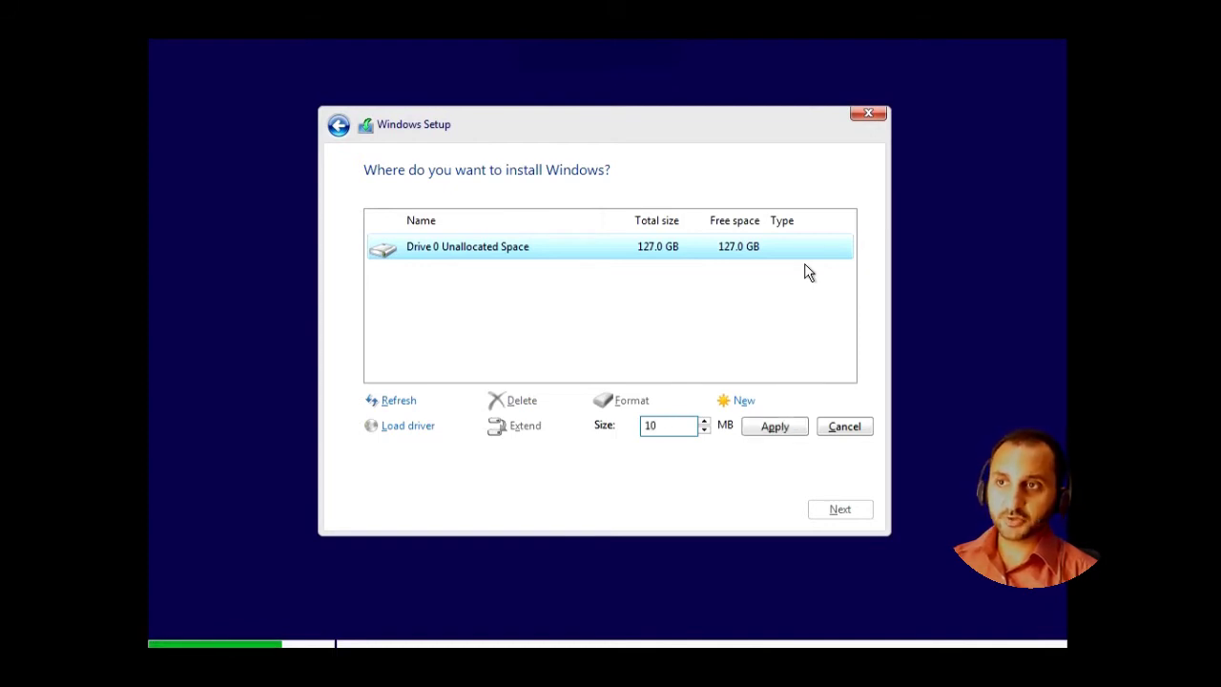
type("24000")
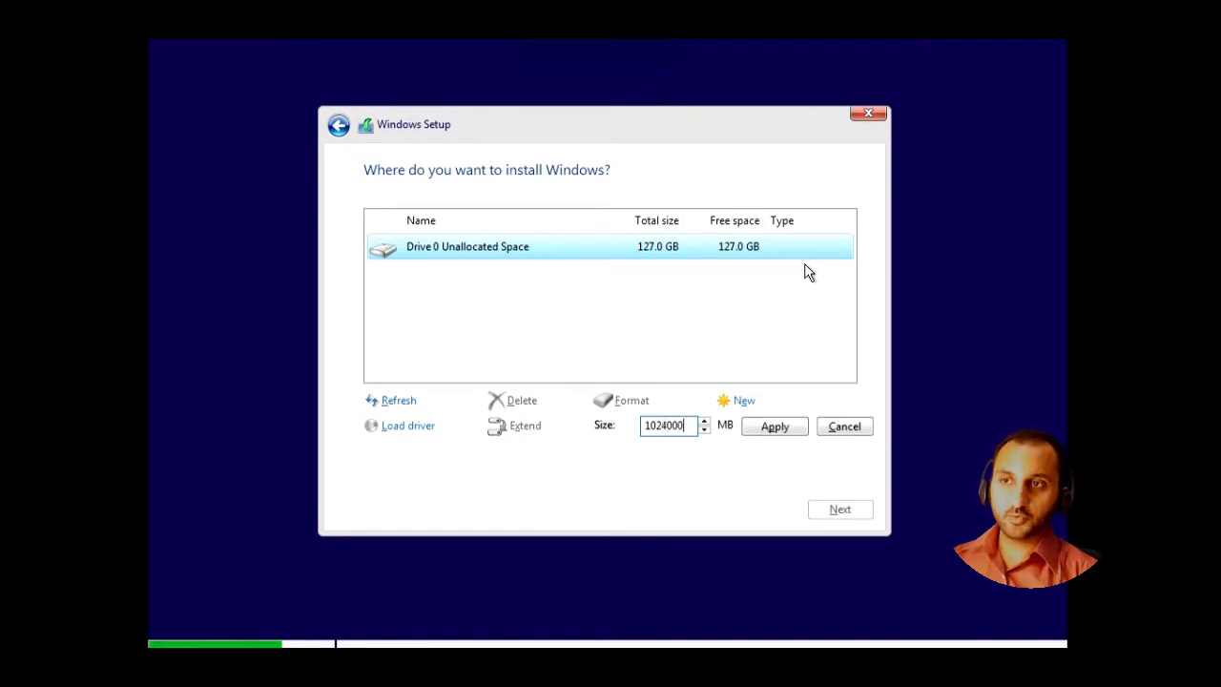
left_click(744, 426)
left_click(771, 427)
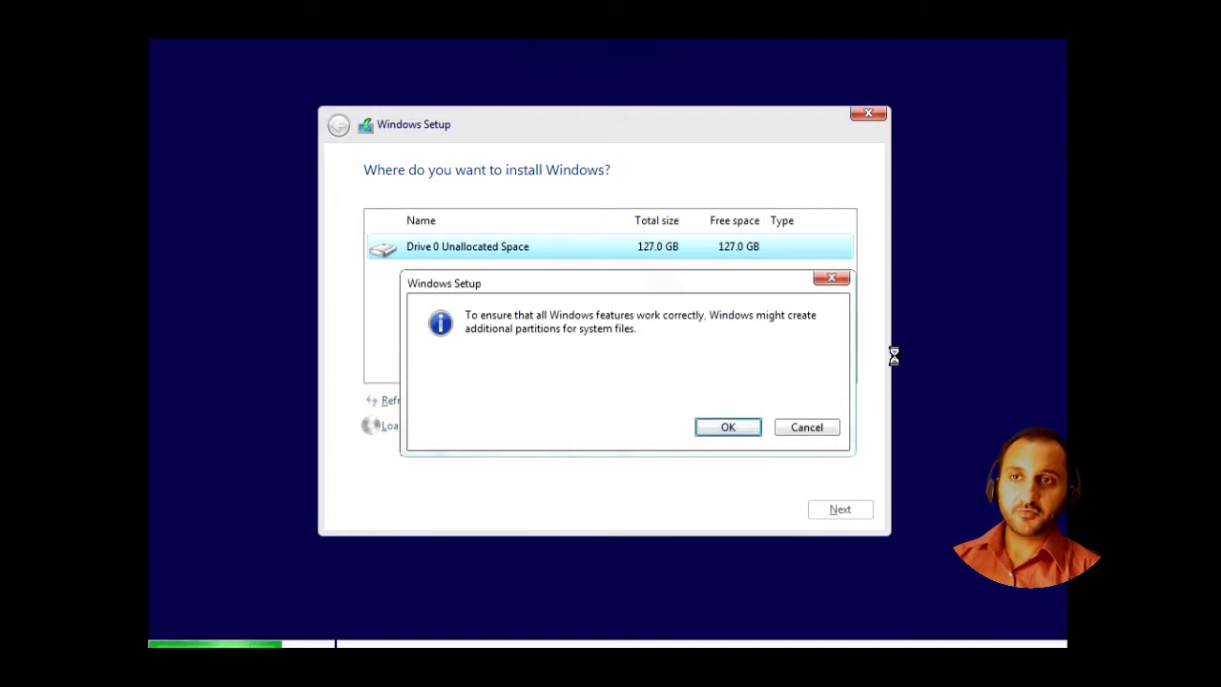
- Allow the extra system partitions and select the remaining 27.0 GB unallocated space
left_click(726, 429)
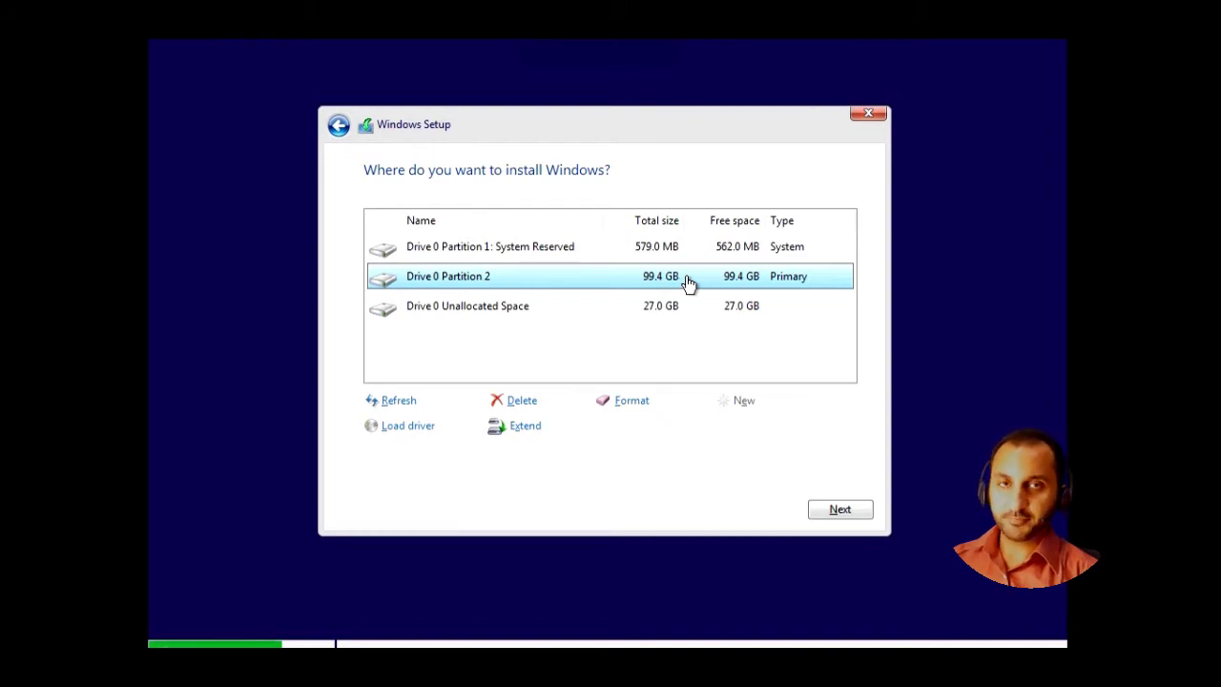
left_click(657, 318)
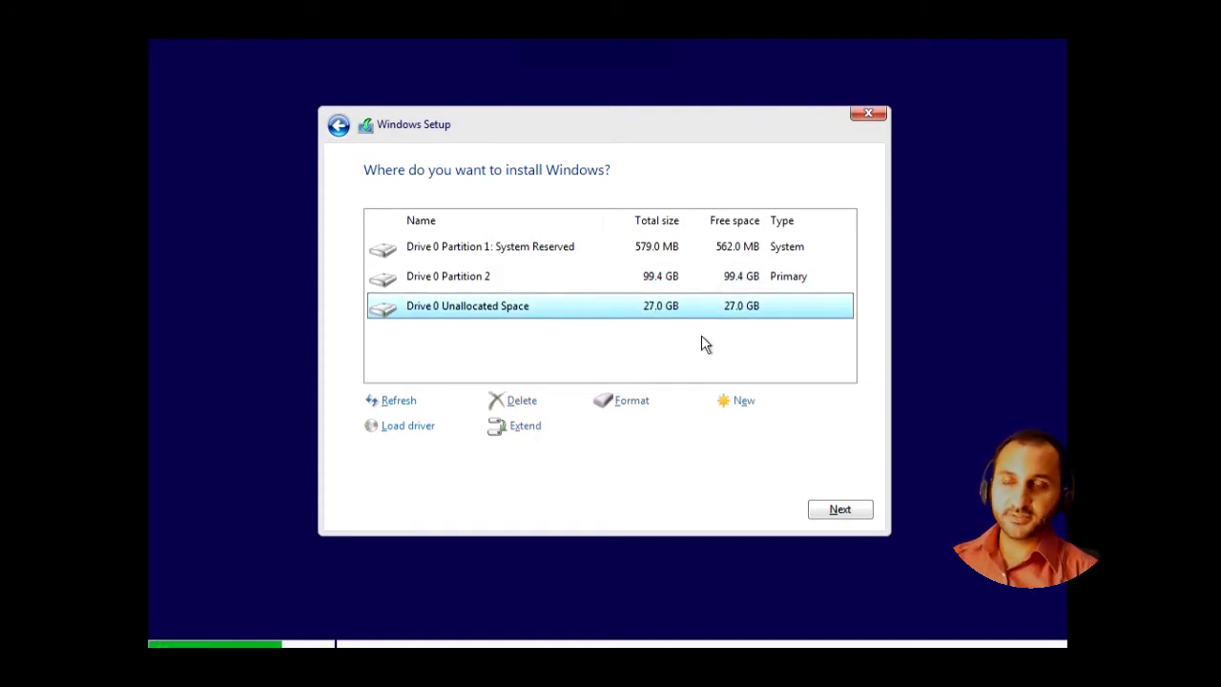
- Create primary Partition 3 using all 27647 MB of the remaining unallocated space
left_click(675, 250)
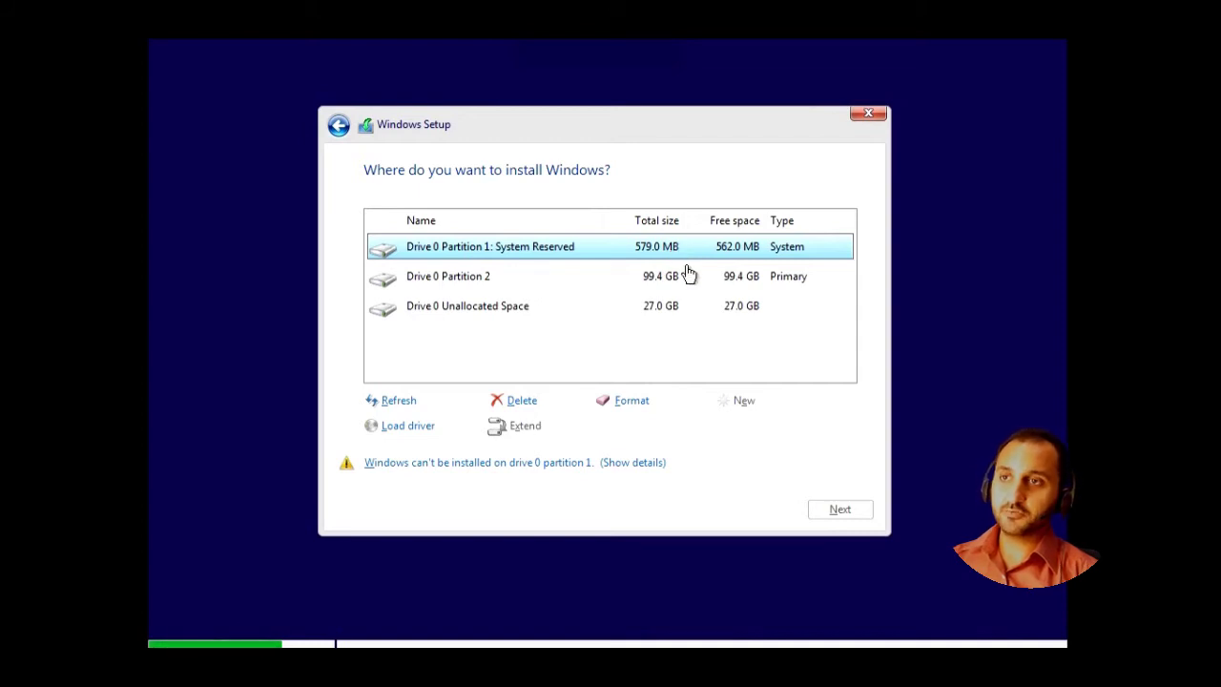
left_click(684, 280)
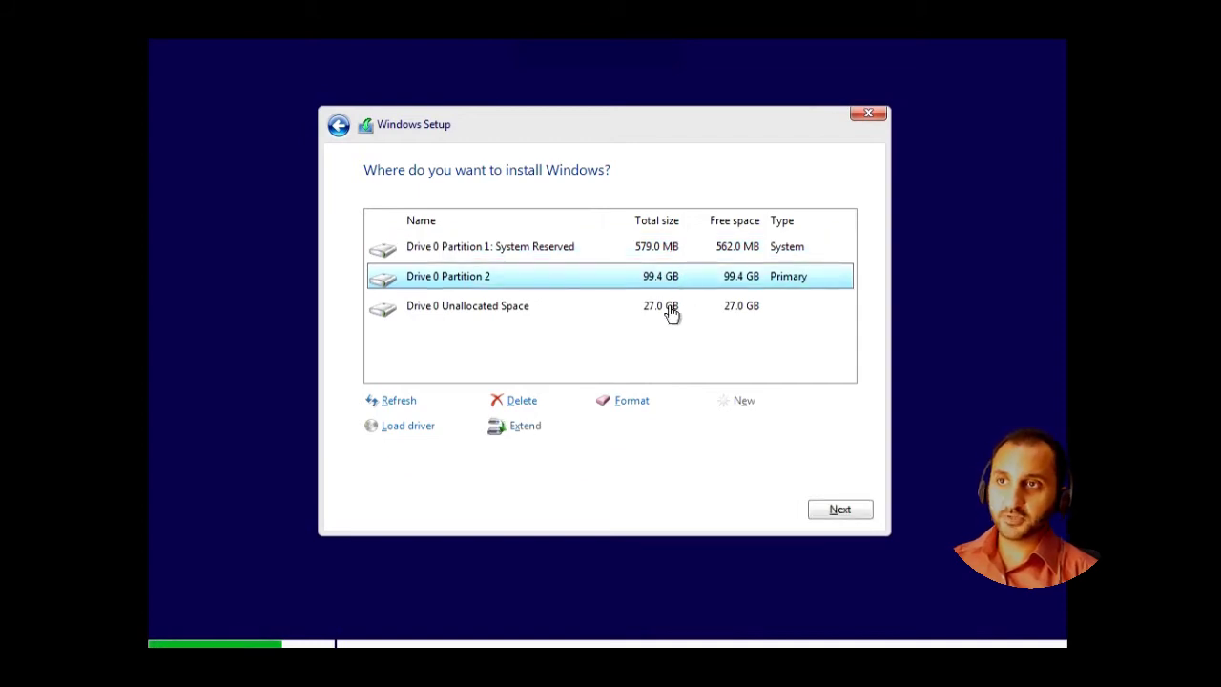
left_click(668, 308)
left_click(740, 401)
left_click(769, 432)
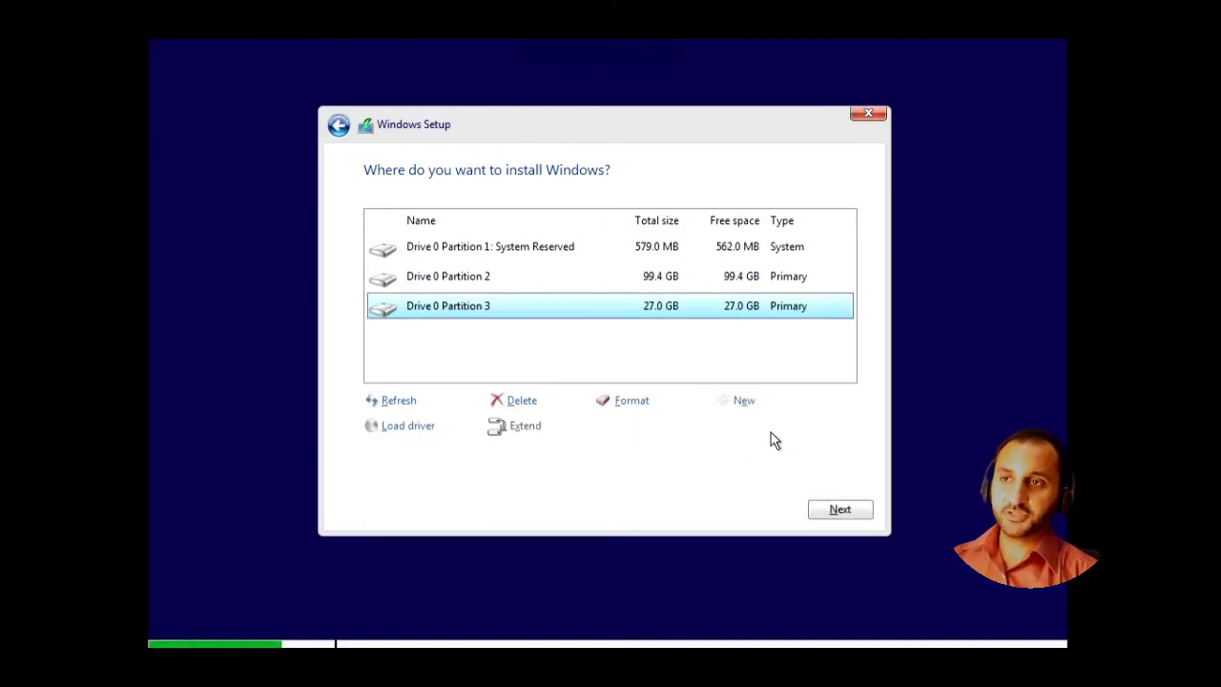
- Select the 99.4 GB Partition 2, then the new 27.0 GB Partition 3, in the drive list
left_click(671, 276)
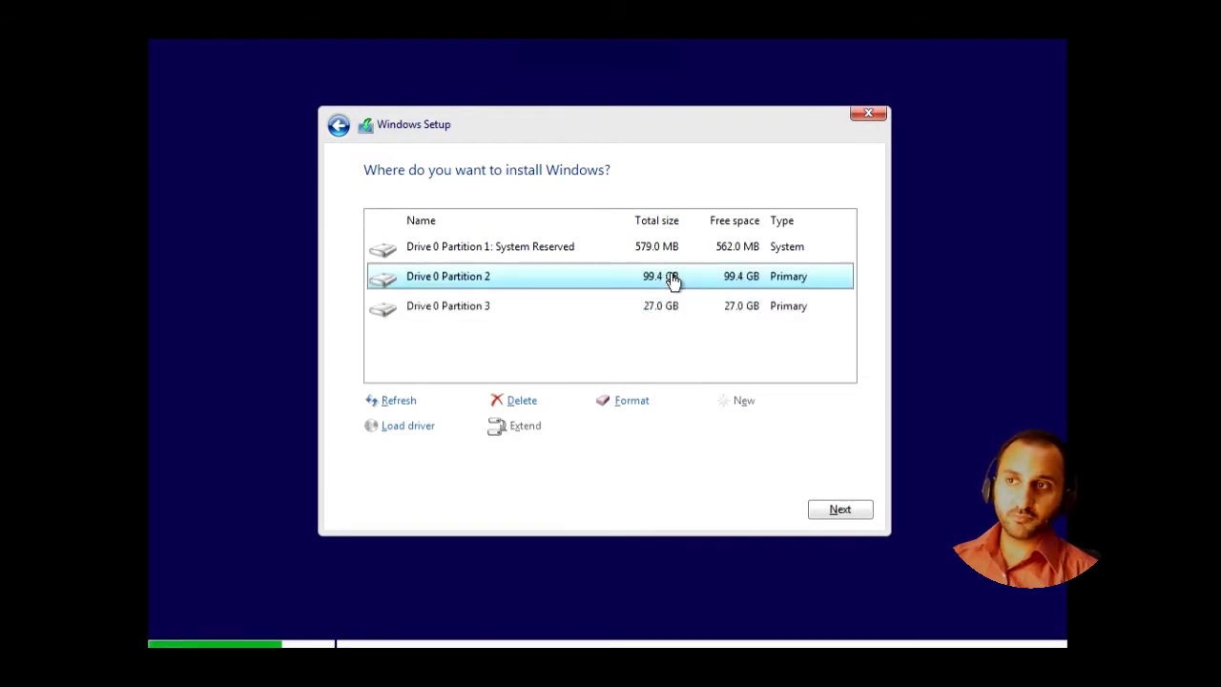
left_click(623, 318)
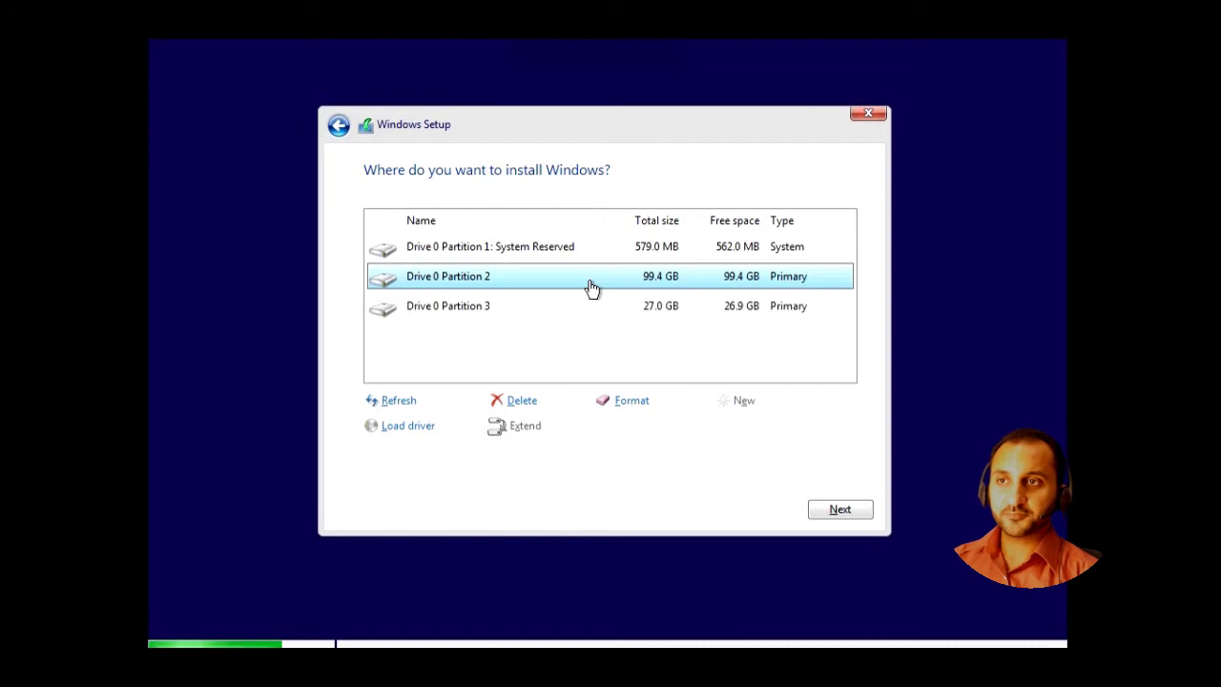
- Install Windows onto Partition 2 and wait until the region selection screen appears
left_click(821, 517)
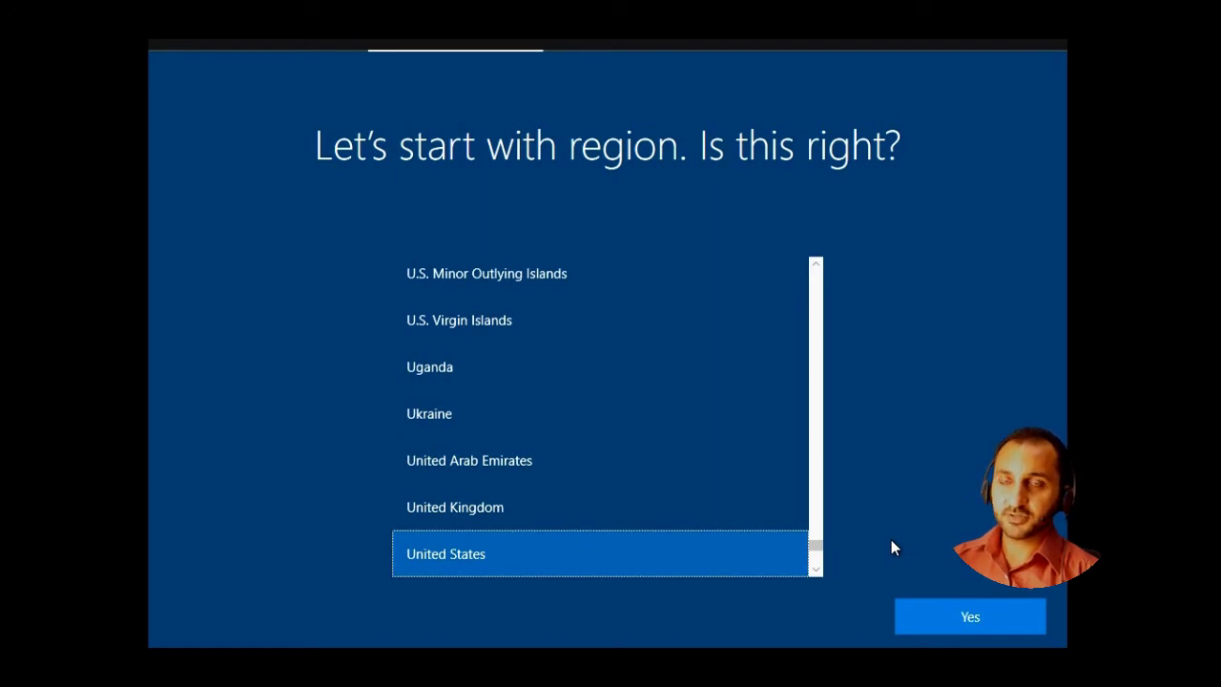
- Confirm United States as the region and US as the keyboard, skipping a second layout
left_click(924, 626)
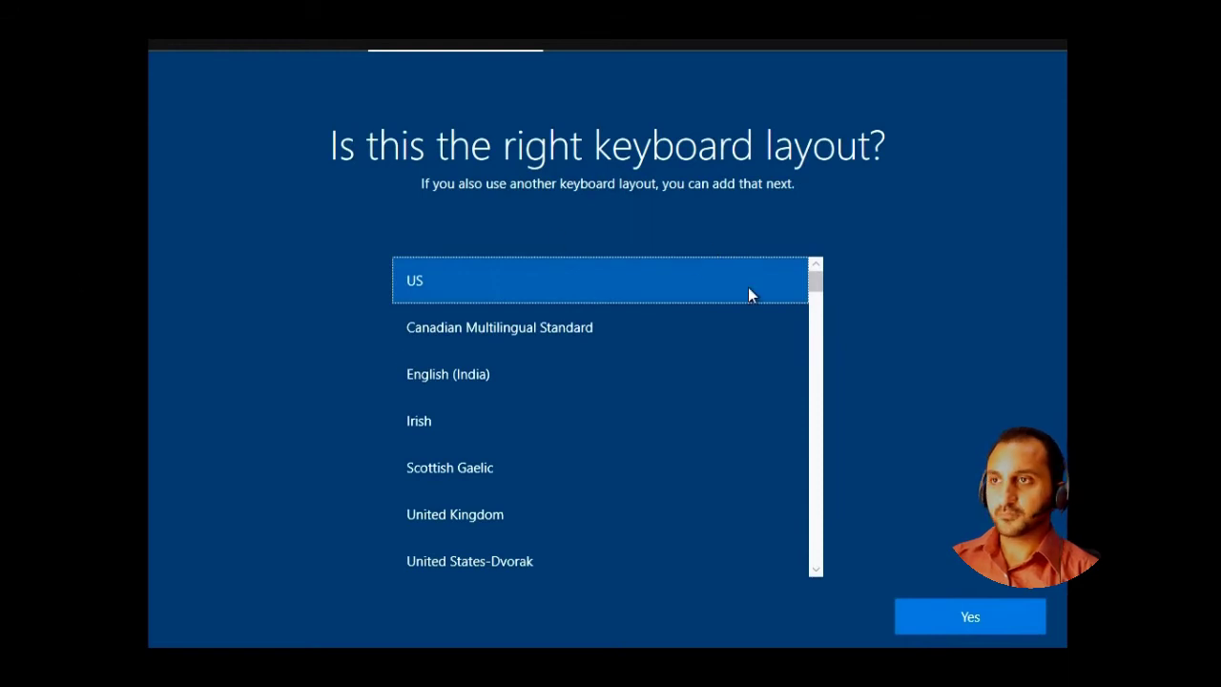
left_click(985, 608)
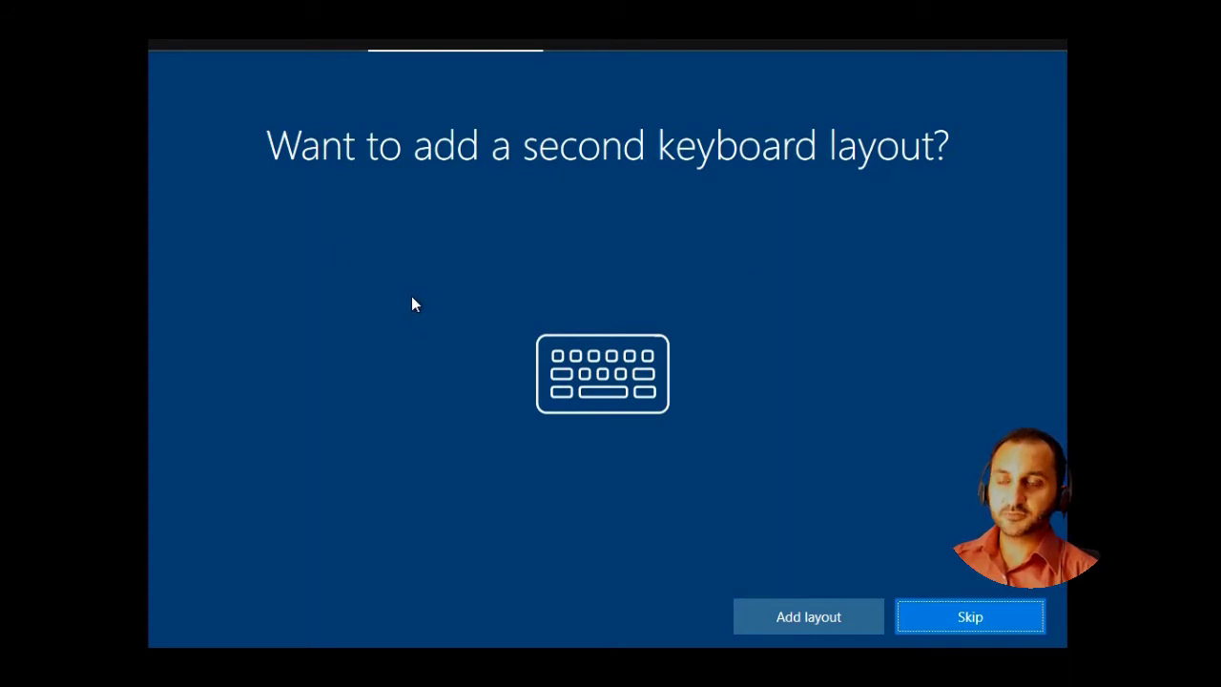
left_click(943, 614)
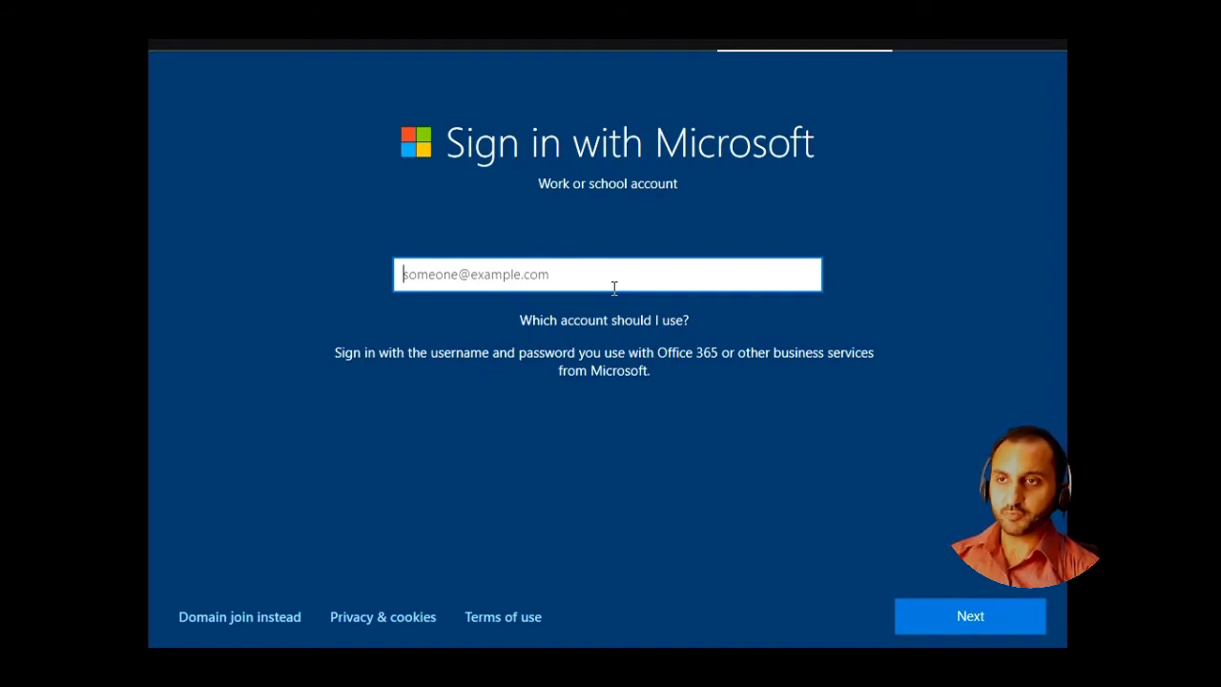
- Choose 'Domain join instead' on the Sign in with Microsoft page
left_click(261, 620)
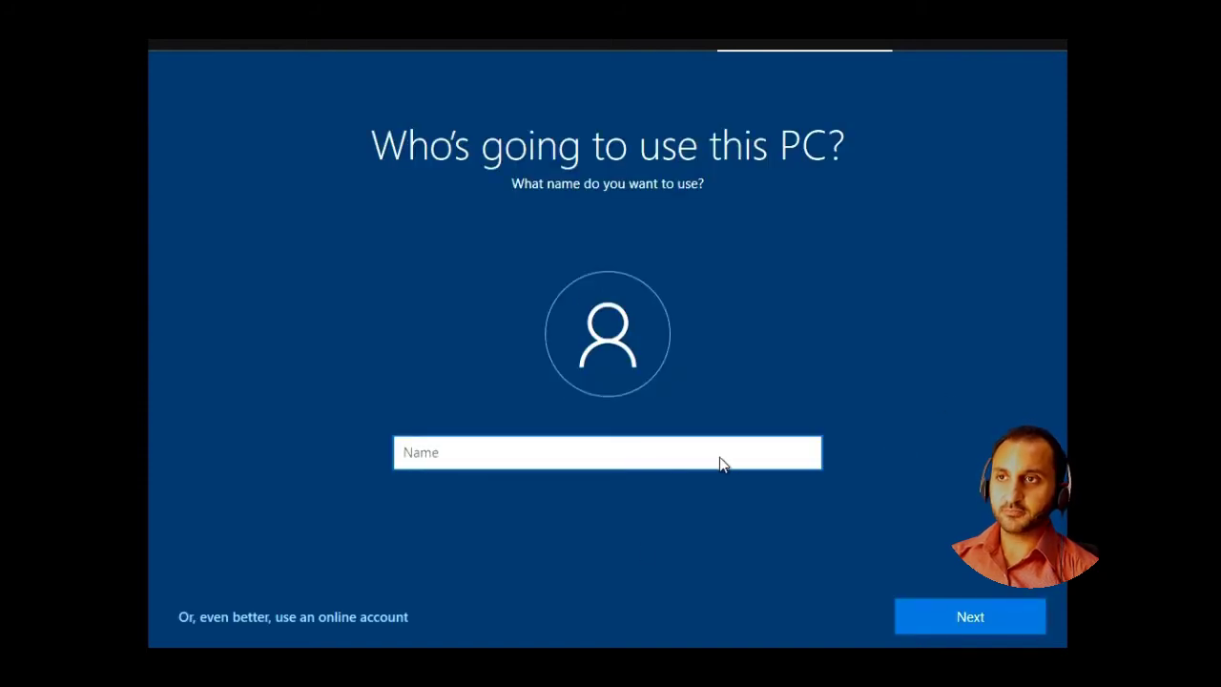
- Create the local account 'admin' with a password entered and confirmed
type("admin")
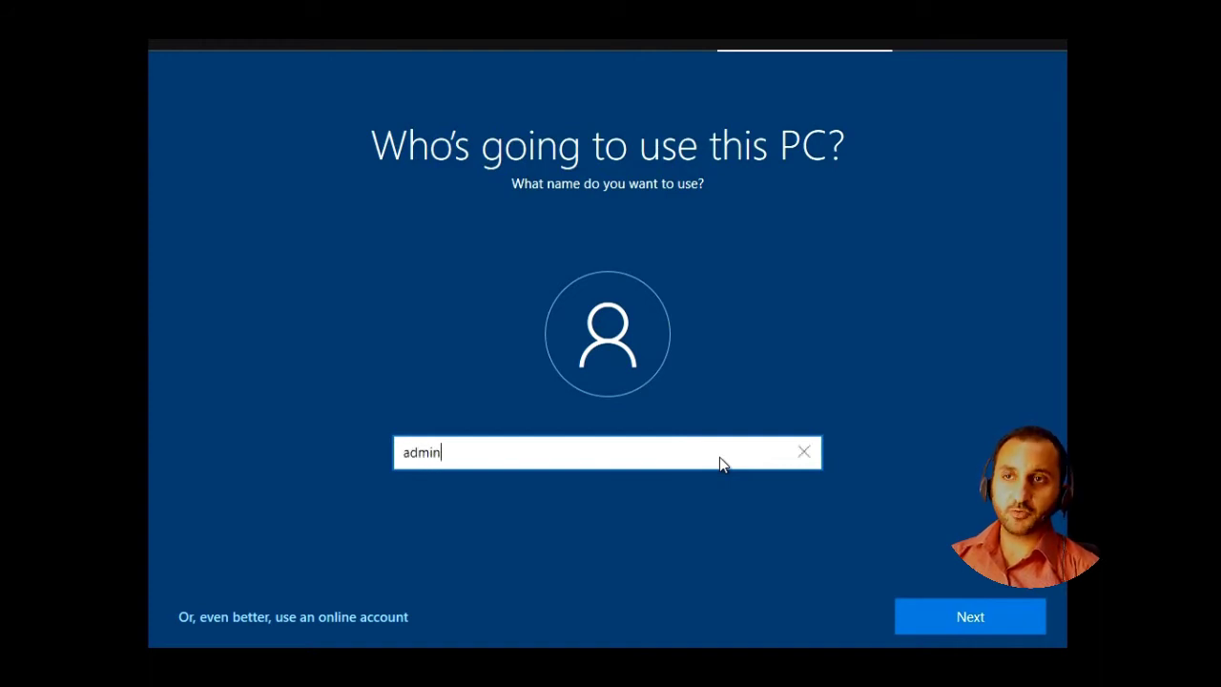
left_click(901, 603)
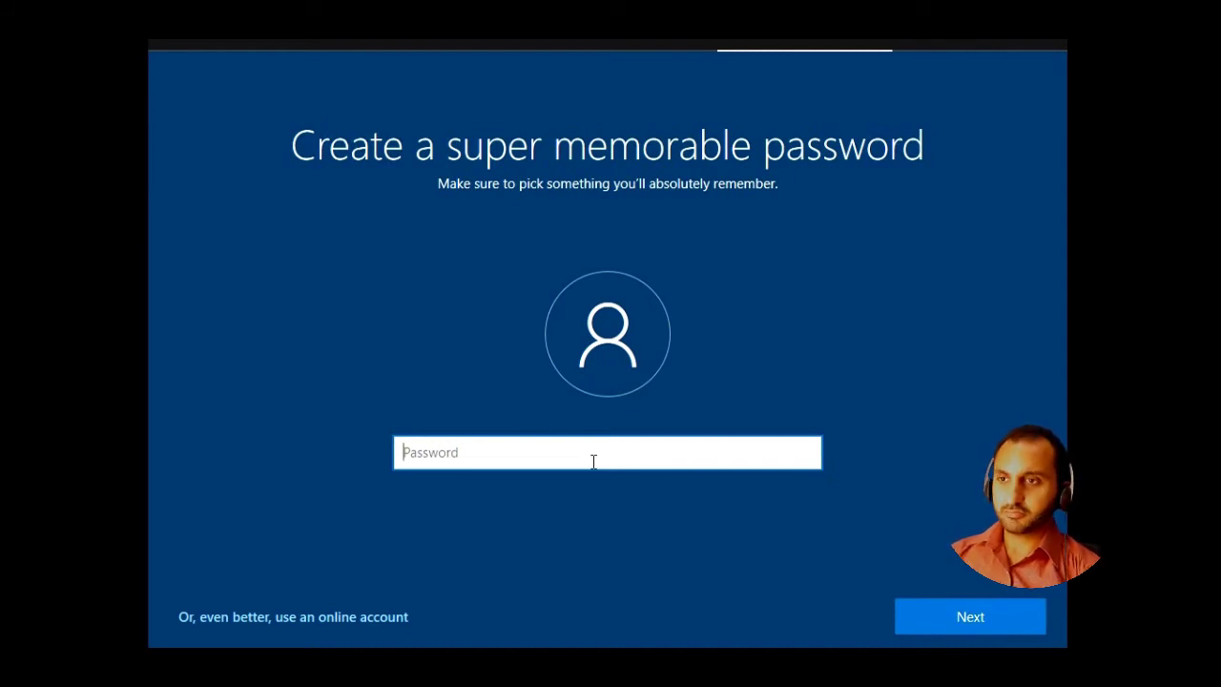
type("******")
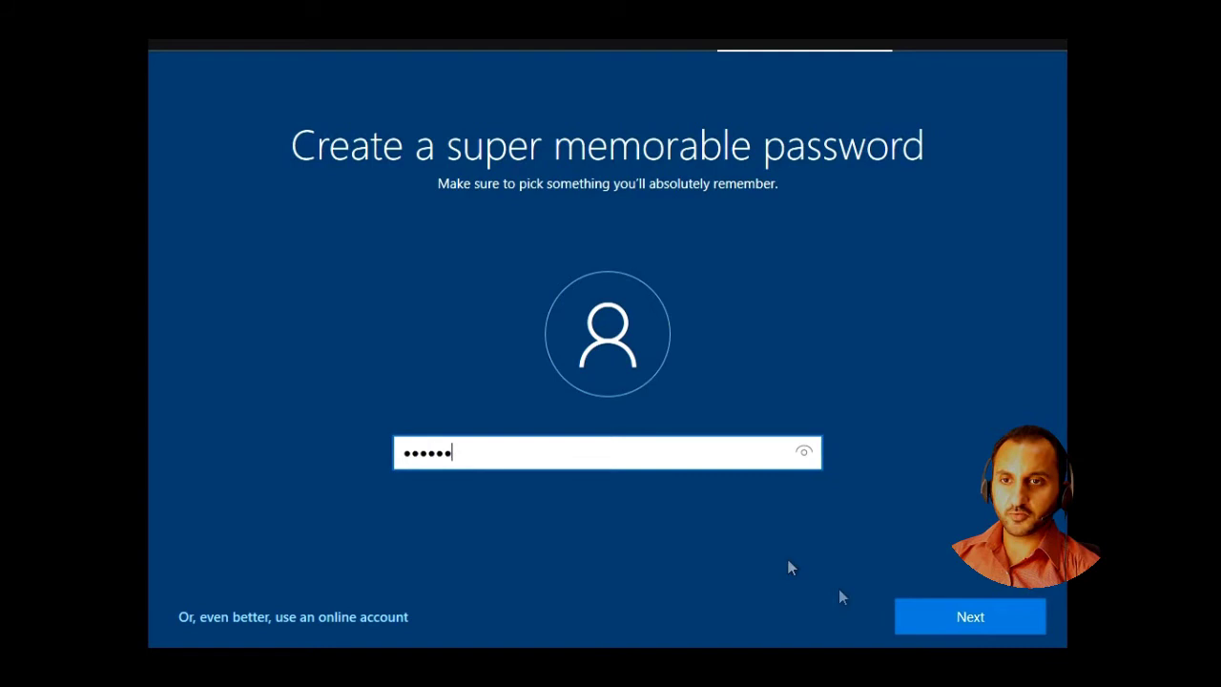
left_click(926, 601)
type("******")
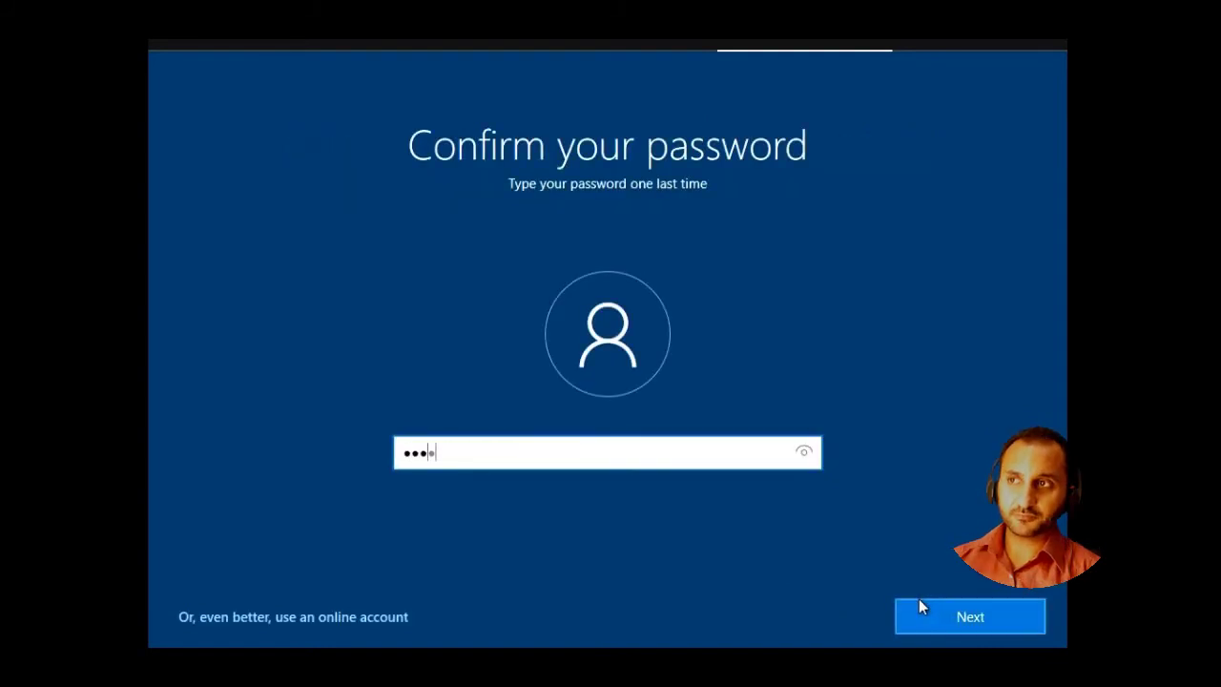
left_click(923, 628)
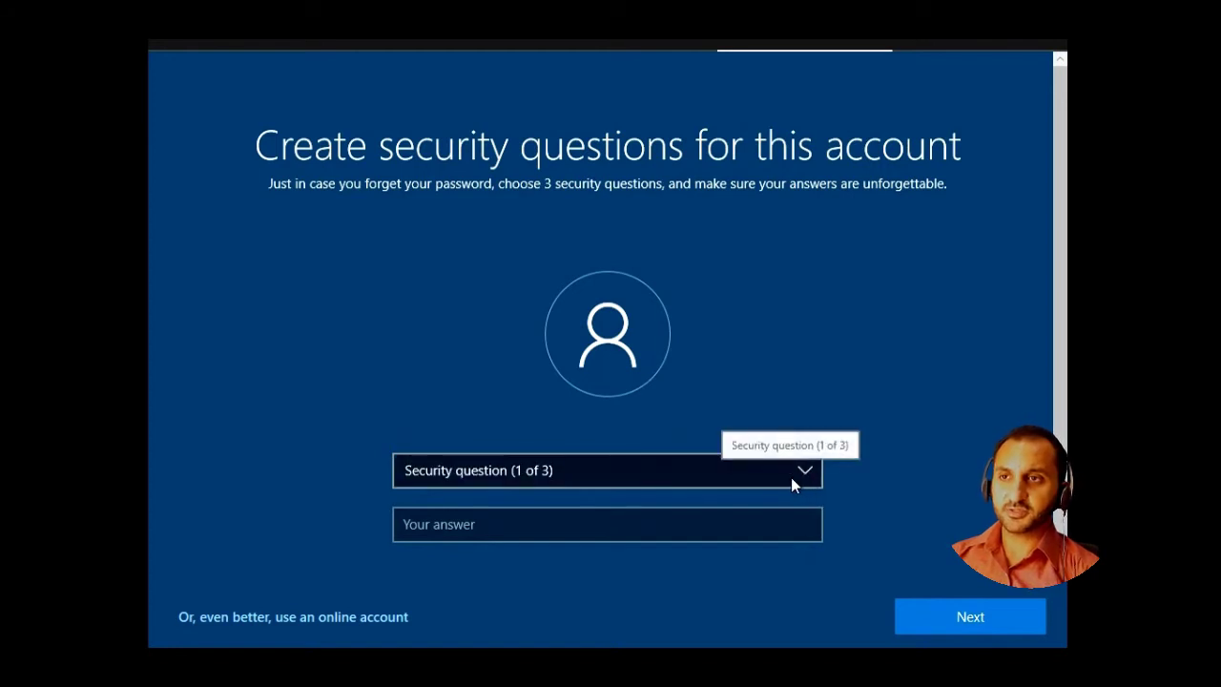
- Choose the city-where-you-were-born question and enter its answer
left_click(791, 477)
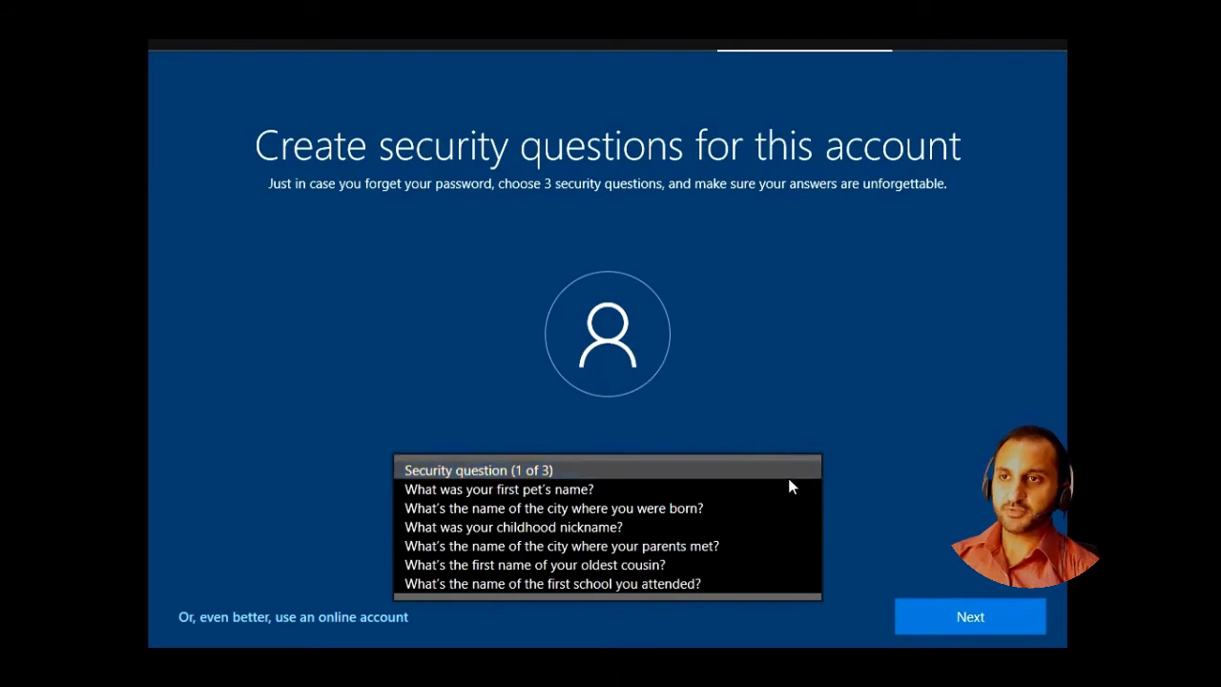
left_click(778, 512)
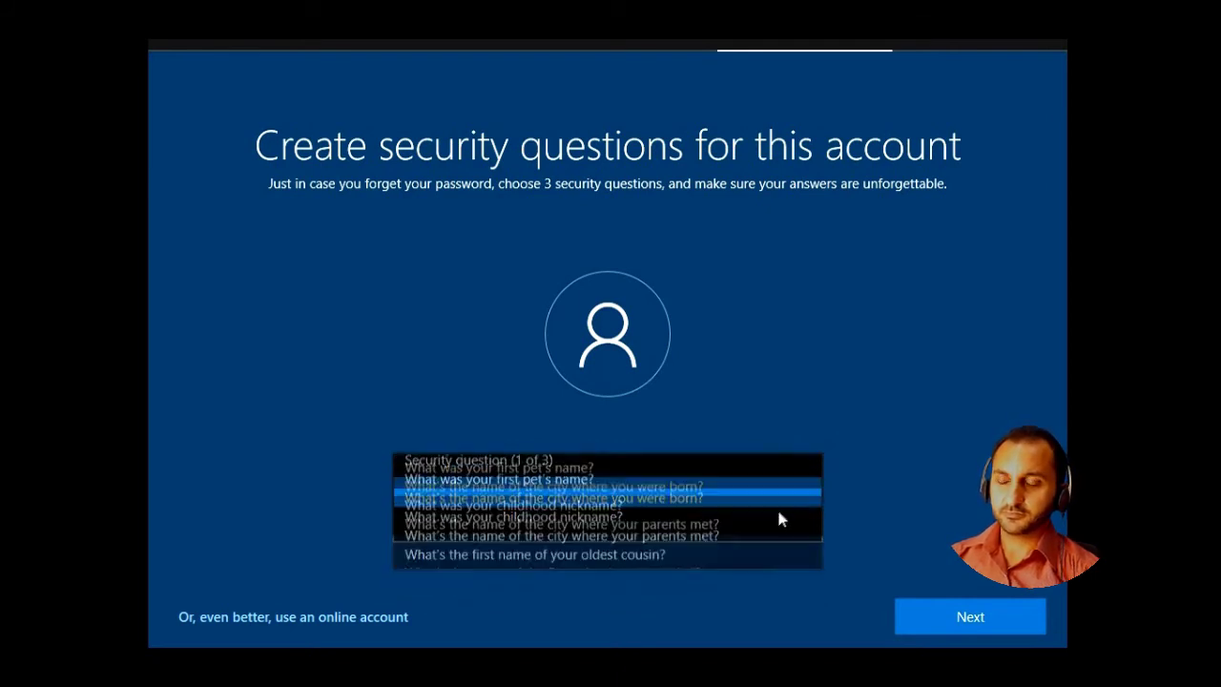
key("Return")
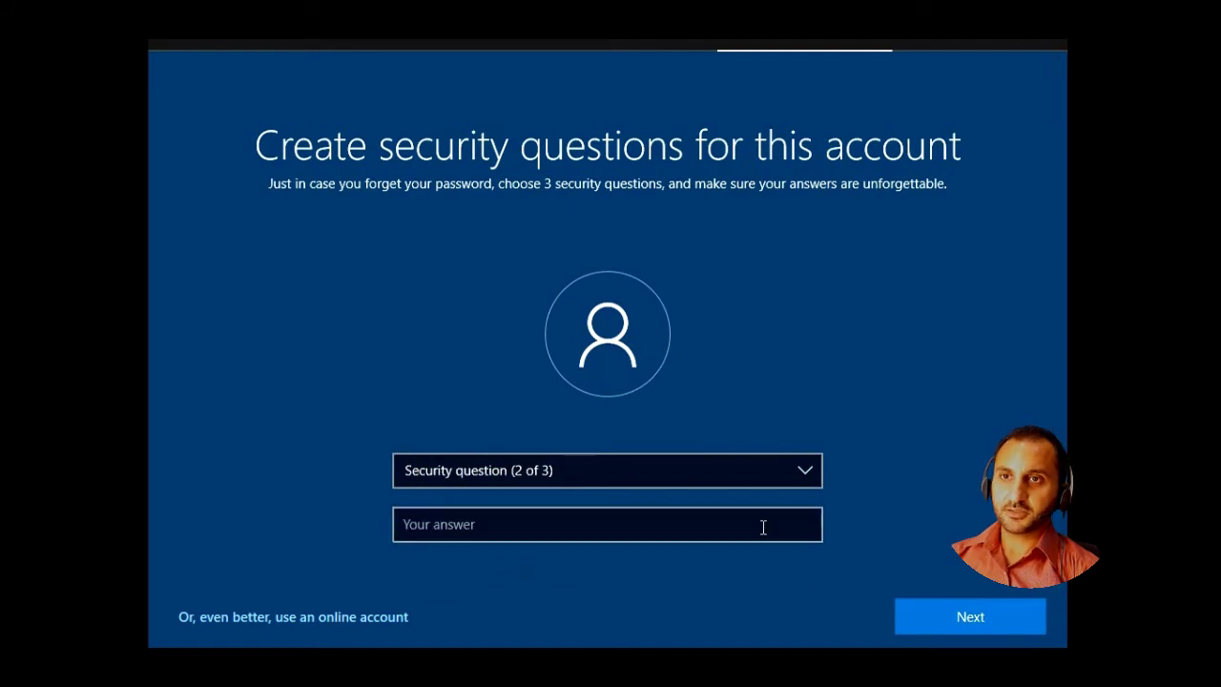
- Choose the first pet's name question and enter its answer
key("Down")
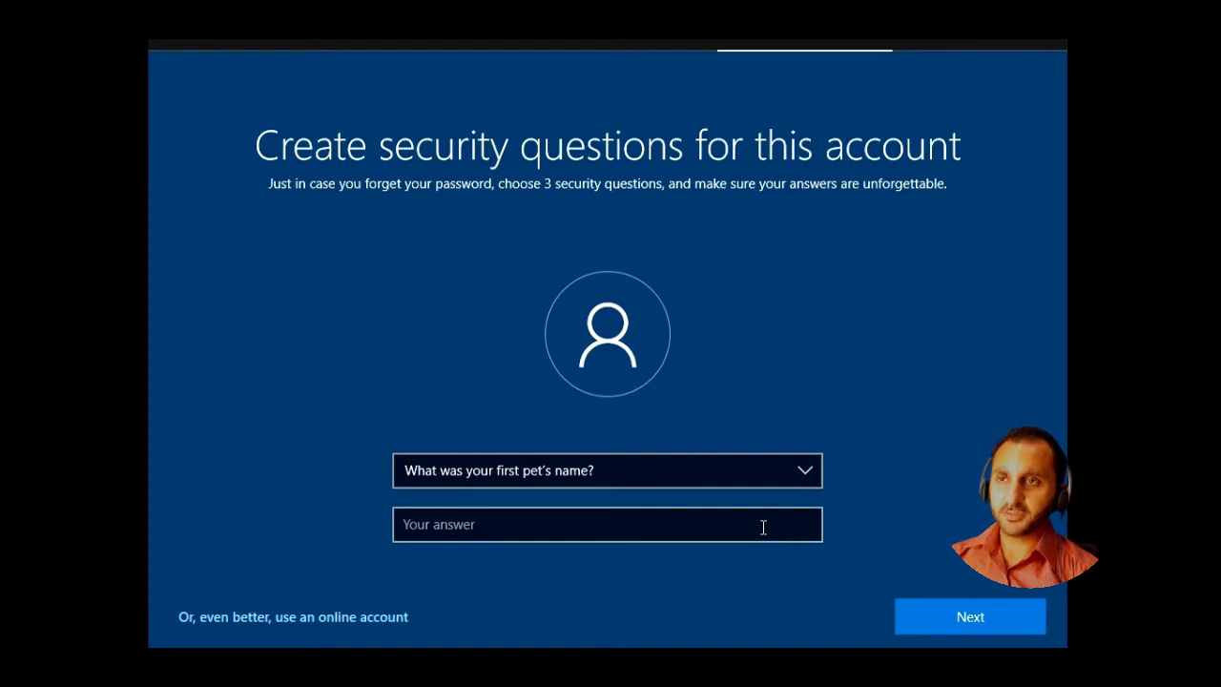
left_click(764, 527)
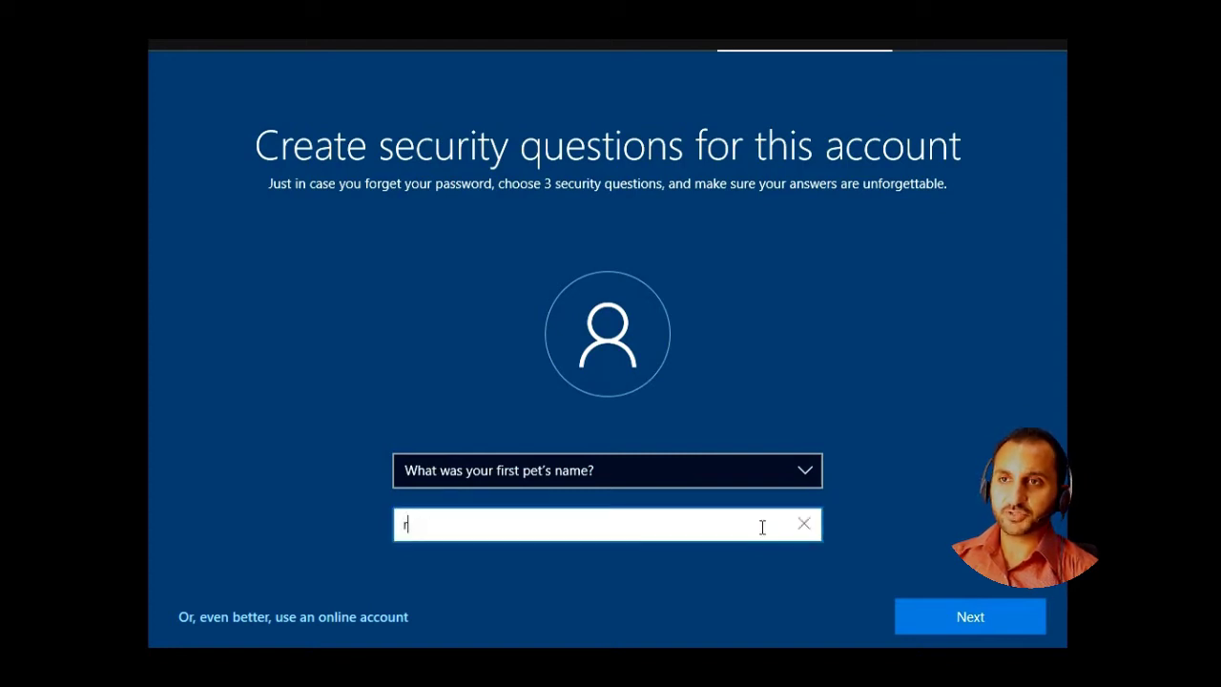
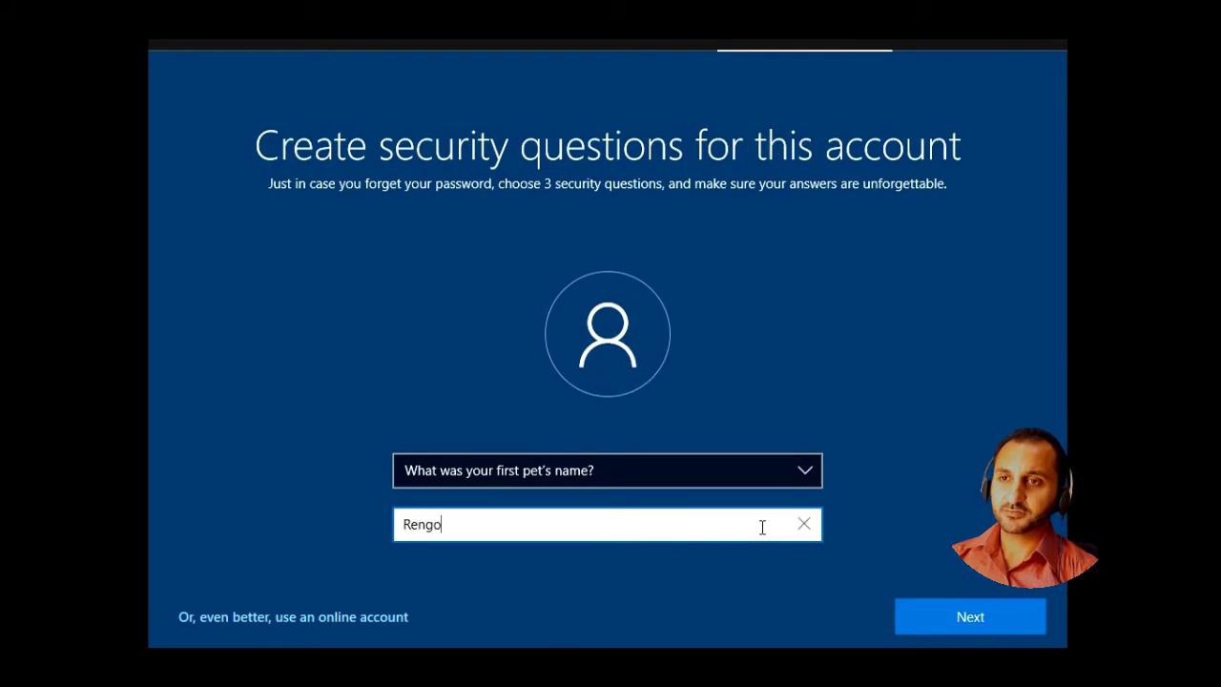
left_click(890, 625)
left_click(901, 627)
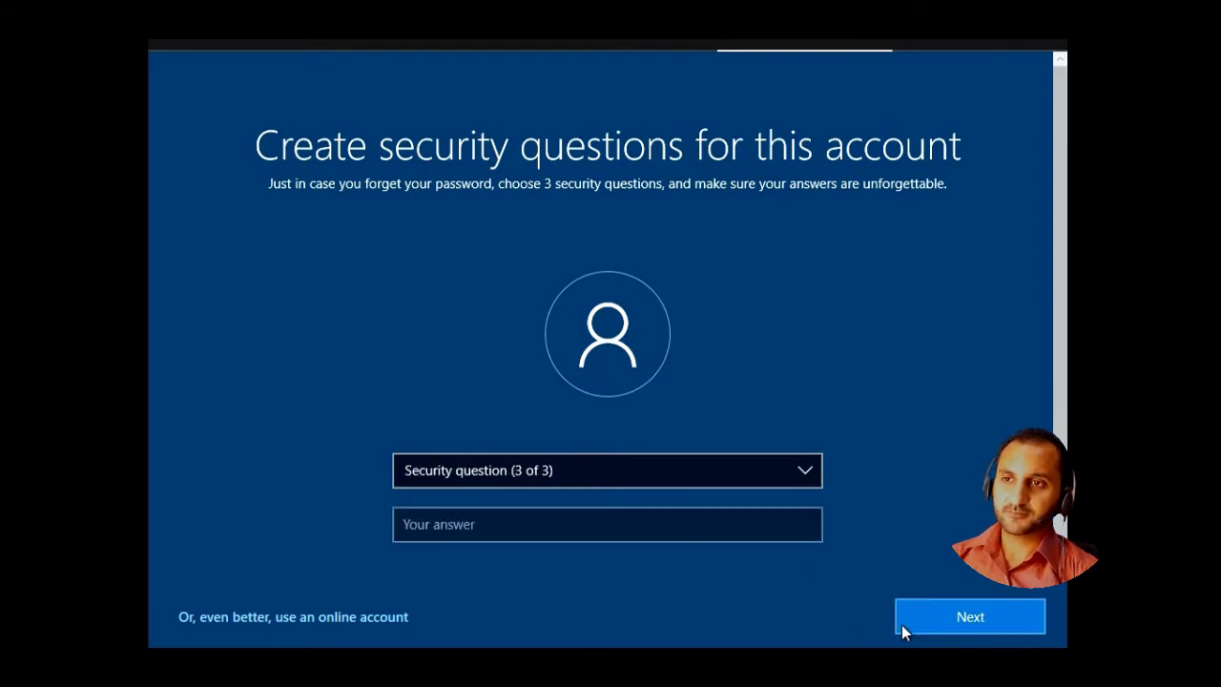
- Choose the oldest cousin's first name question, answer it, and submit
left_click(692, 474)
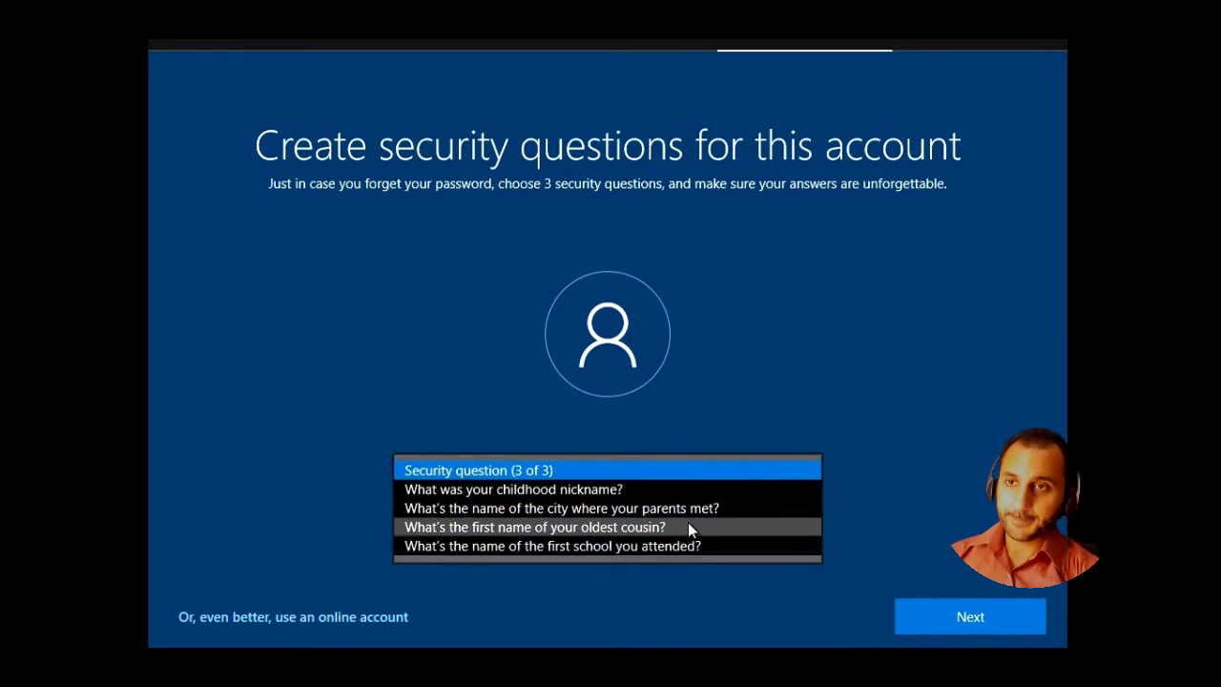
left_click(689, 526)
left_click(676, 523)
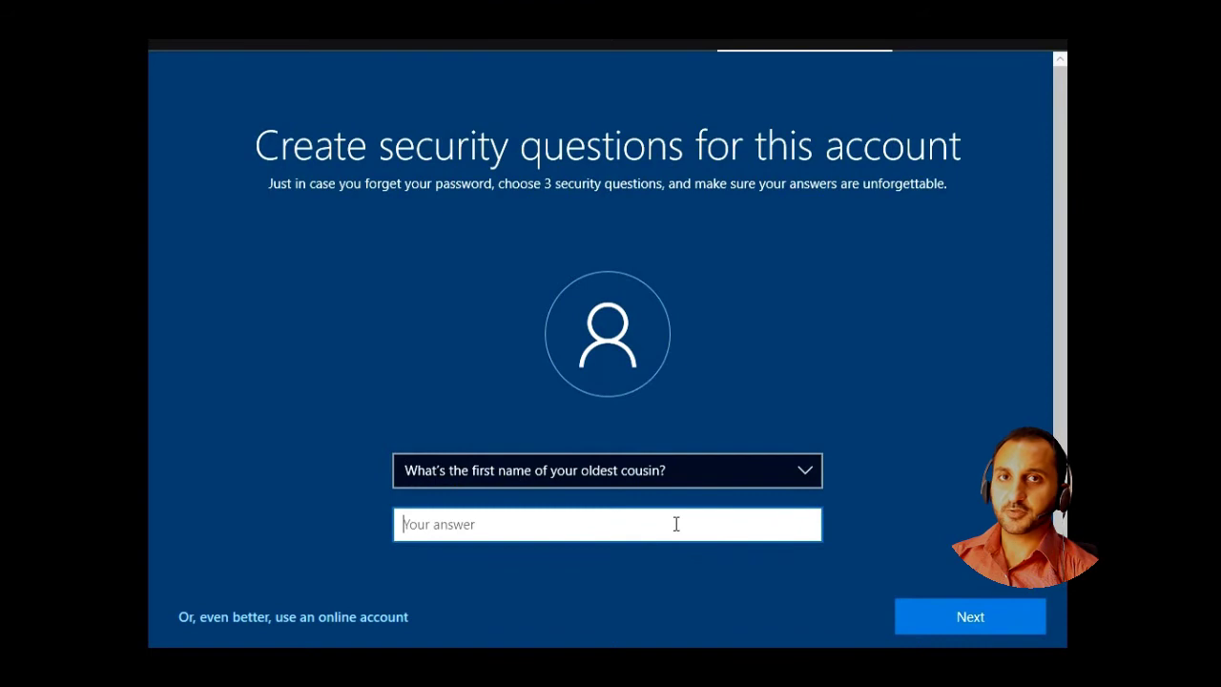
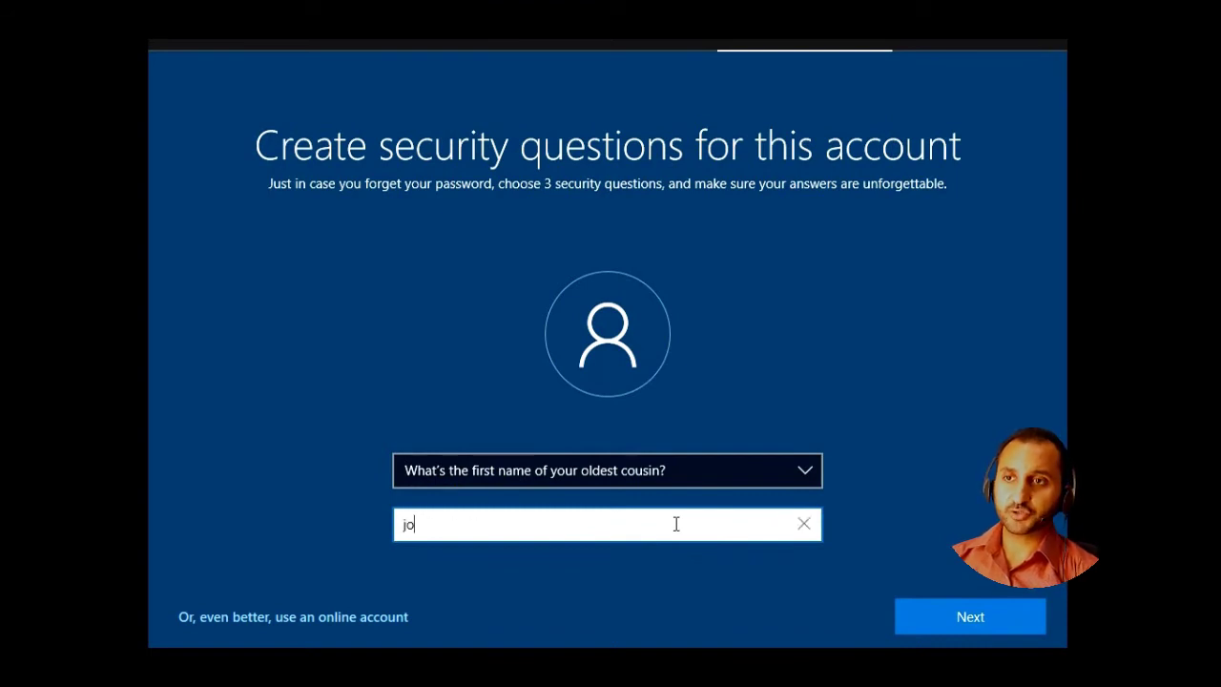
left_click(897, 611)
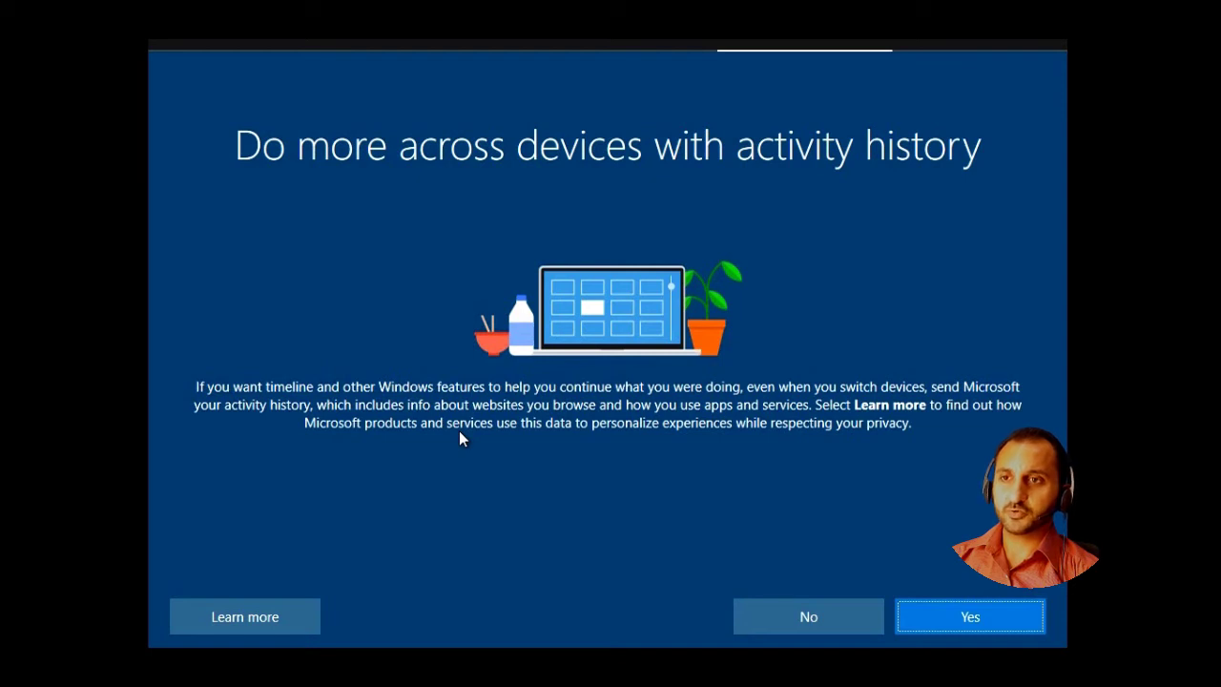
- Agree to share activity history, then accept Cortana as the digital assistant
left_click(984, 622)
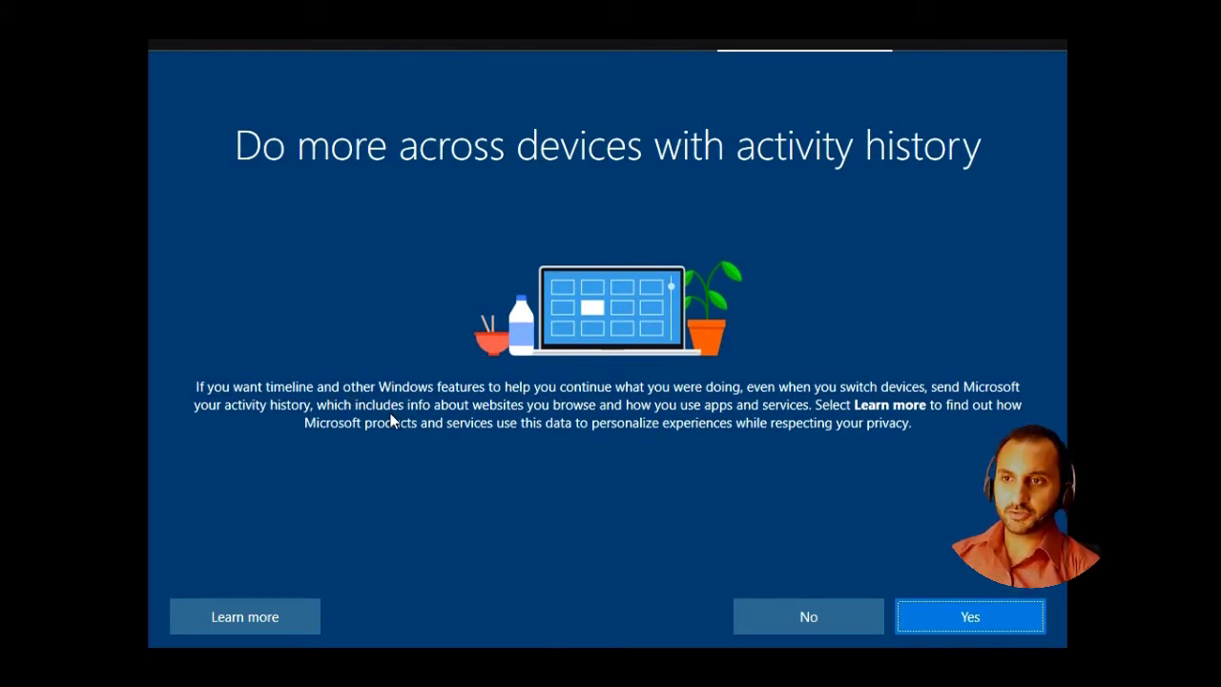
left_click(921, 618)
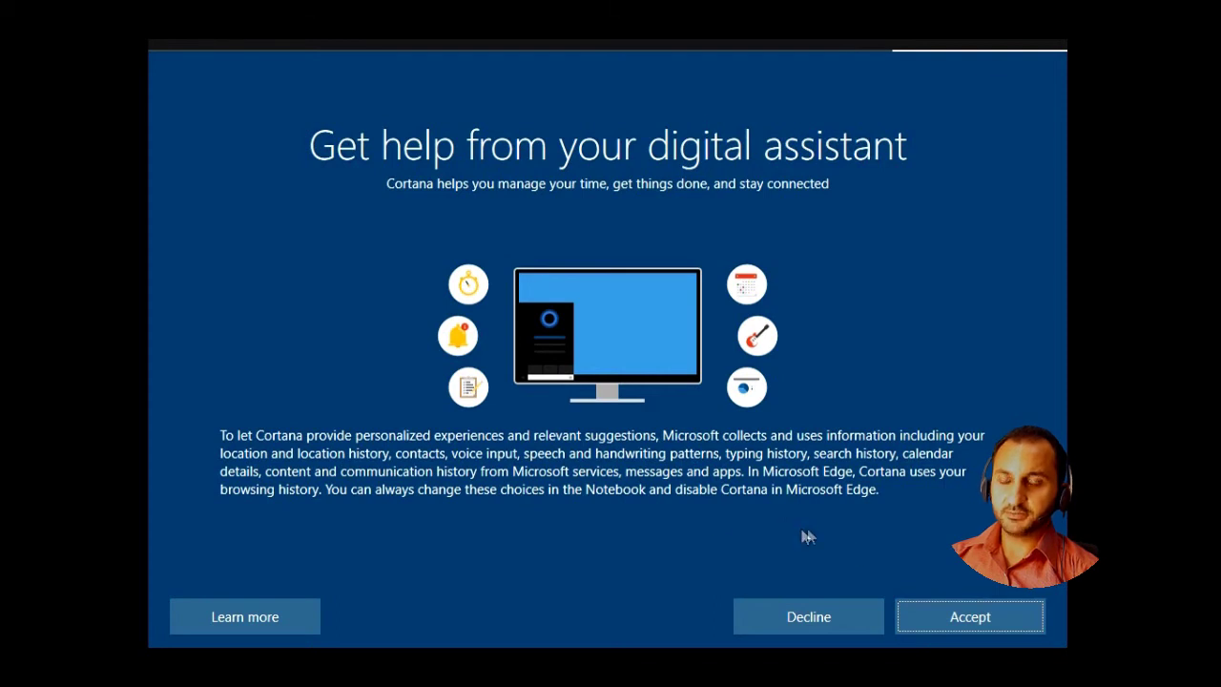
left_click(965, 619)
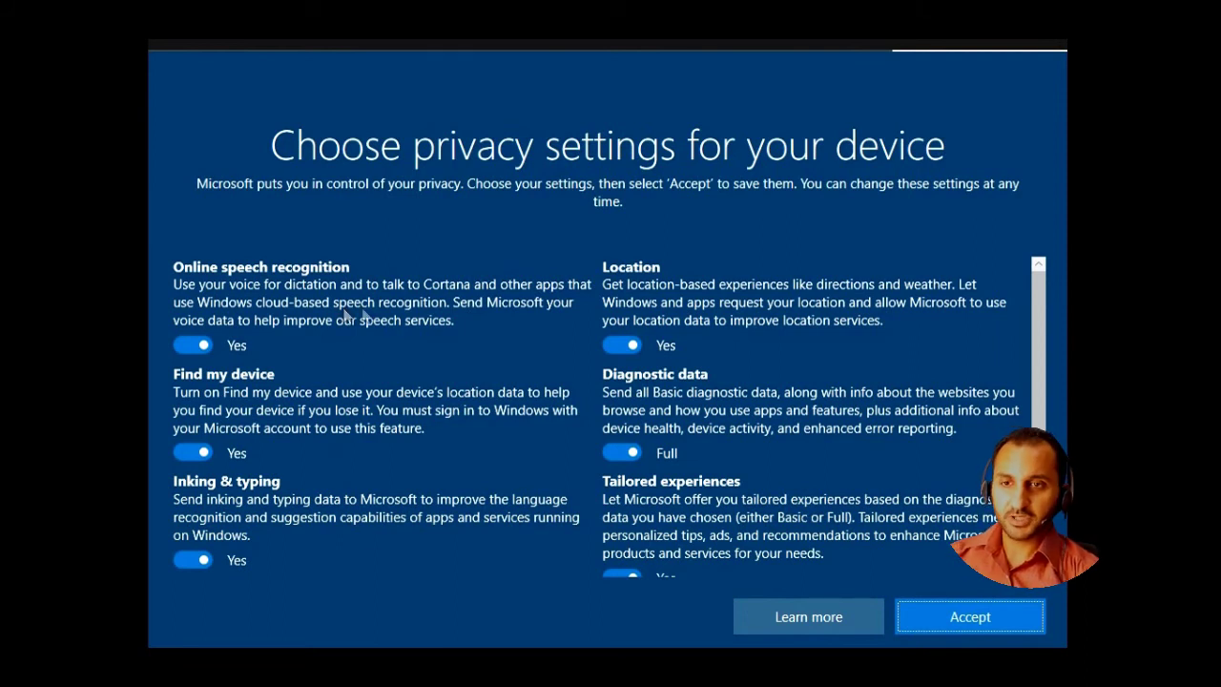
- Review the privacy settings list, toggling one option near the top
scroll(690, 401, "down", 3)
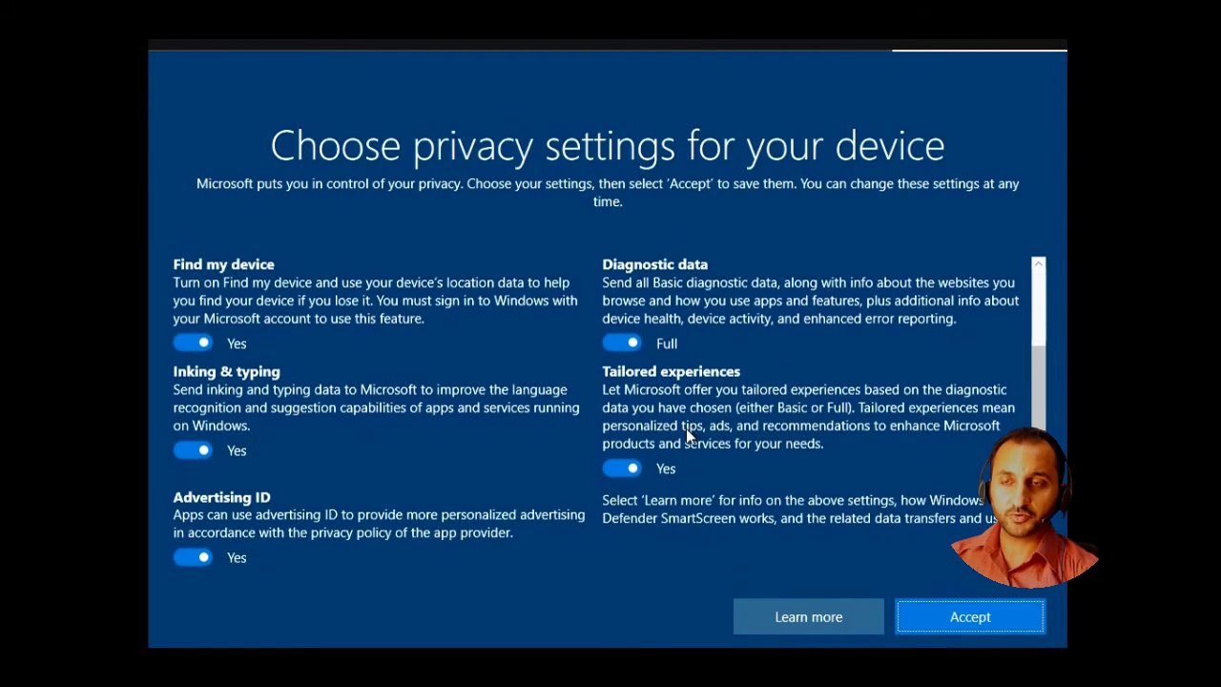
scroll(685, 429, "up", 3)
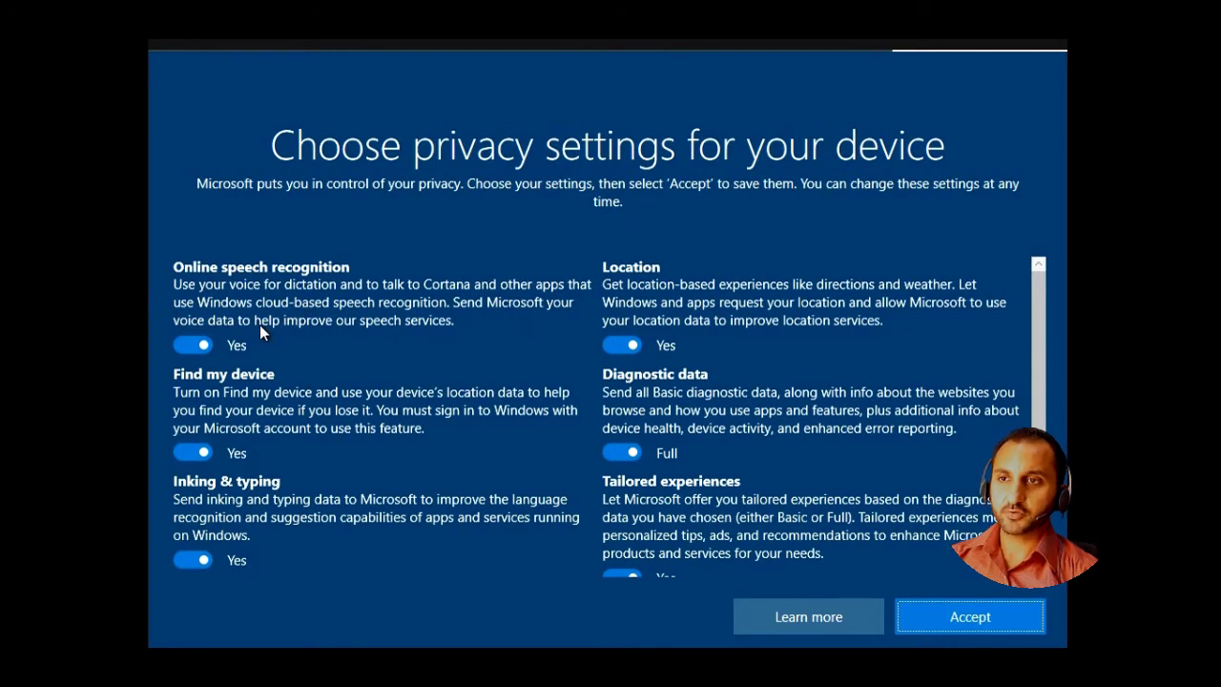
left_click(202, 344)
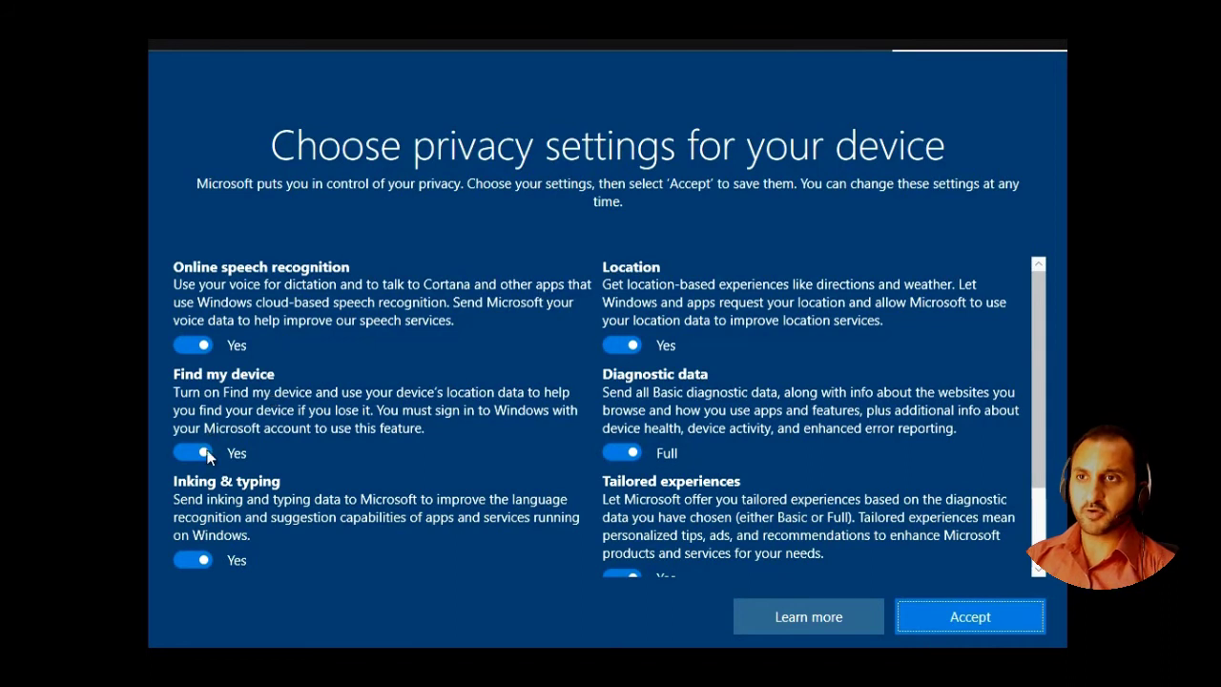
scroll(214, 469, "down", 1)
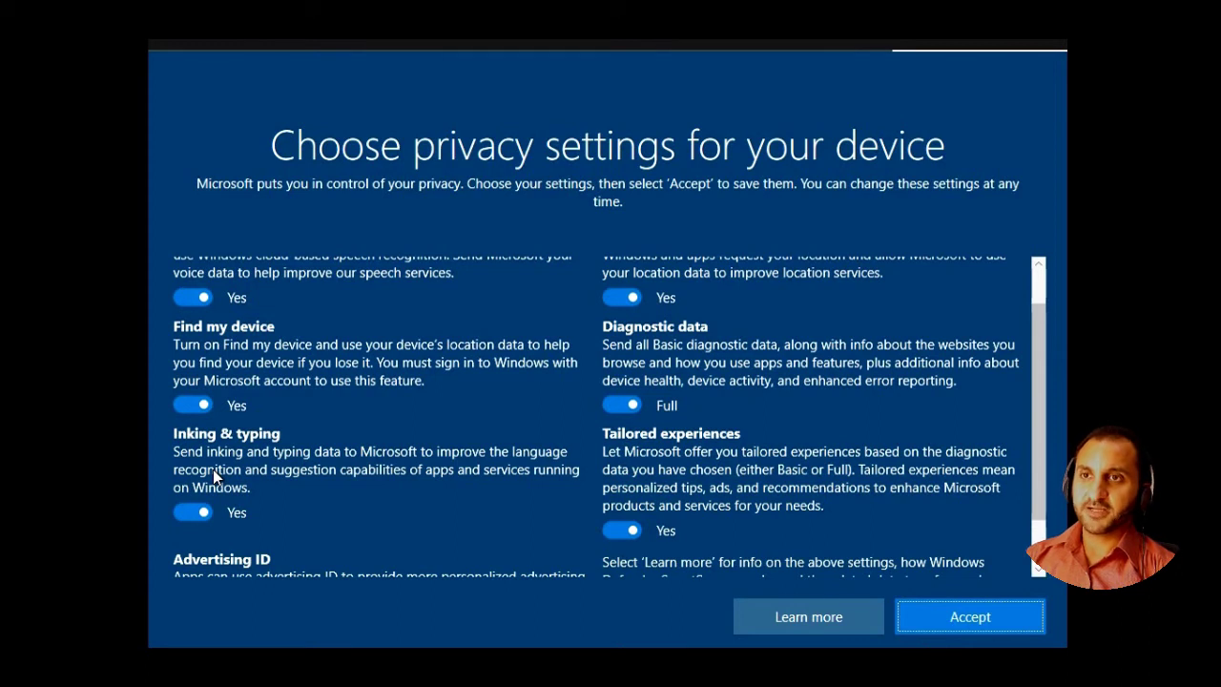
scroll(212, 470, "down", 2)
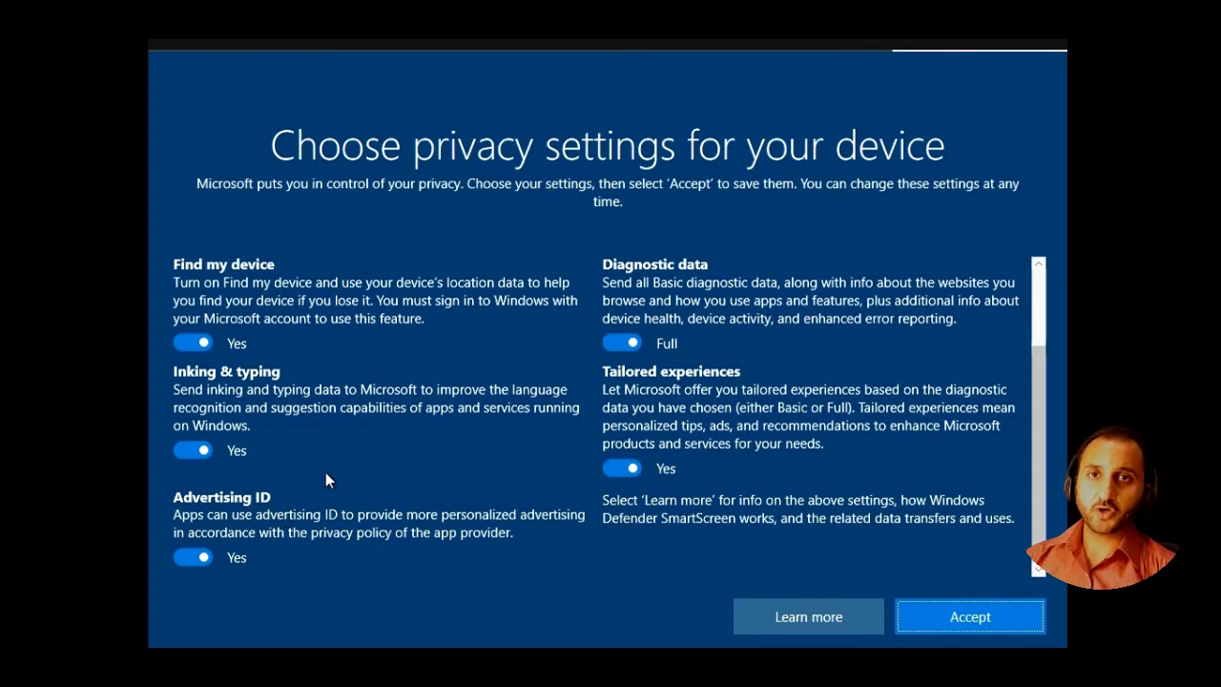
- Turn off the Advertising ID and Location privacy toggles
left_click(192, 557)
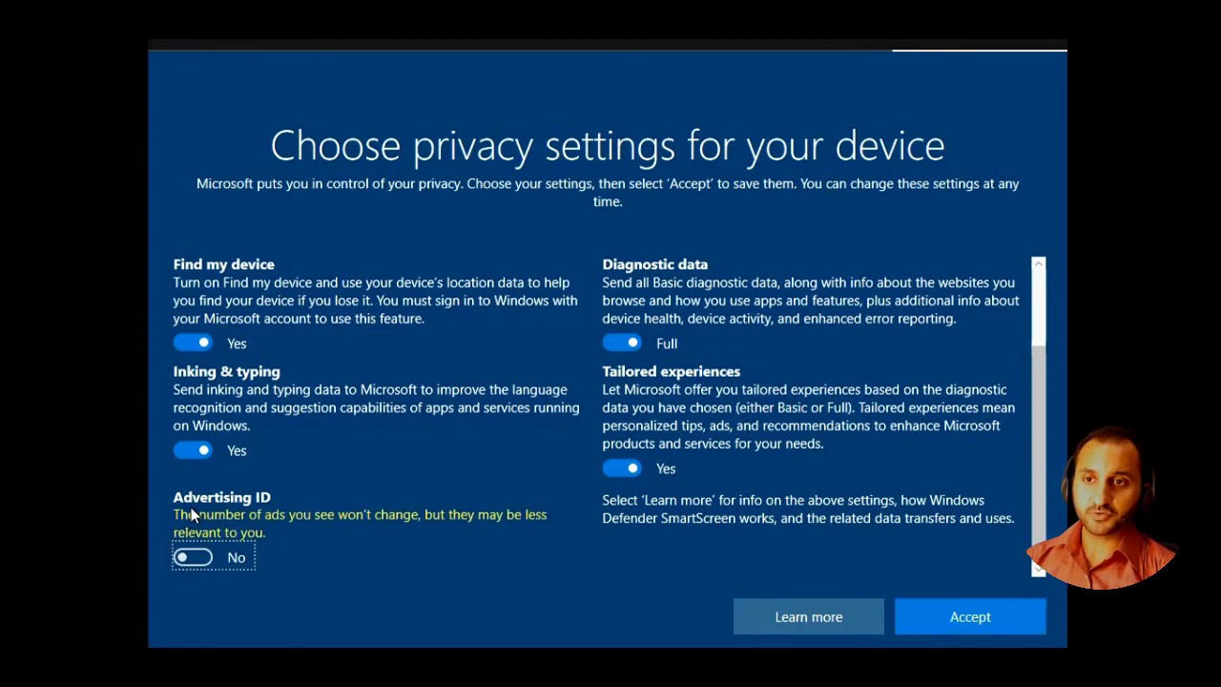
scroll(611, 305, "up", 2)
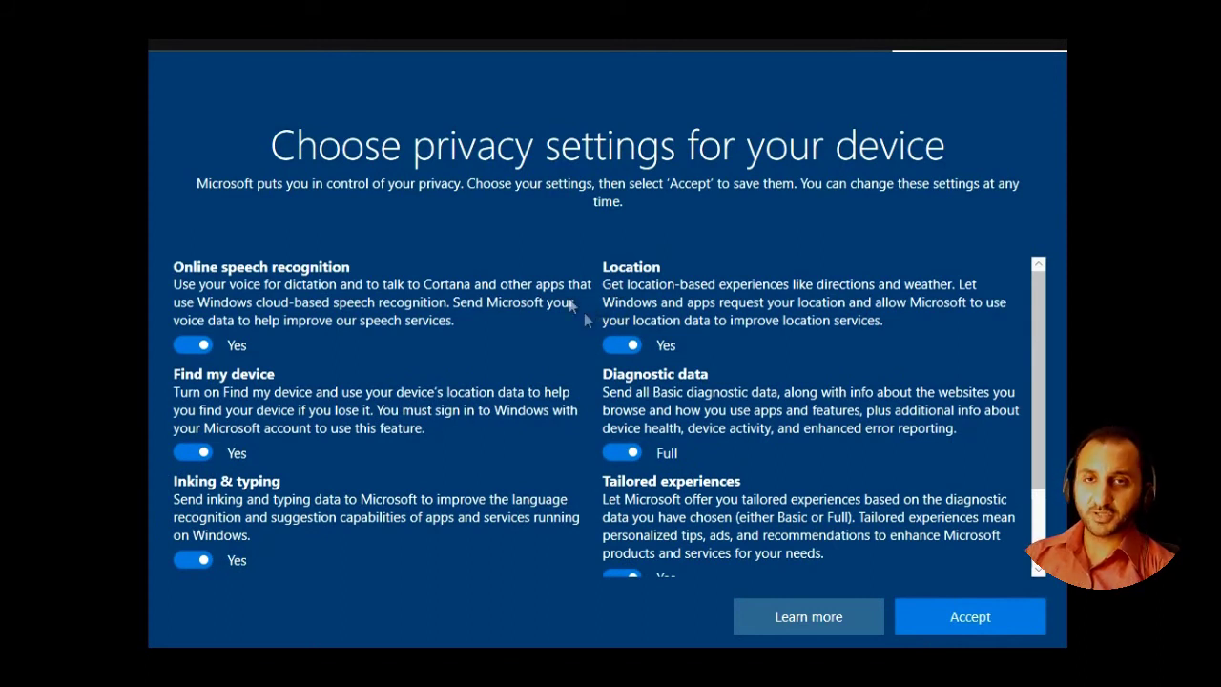
left_click(618, 345)
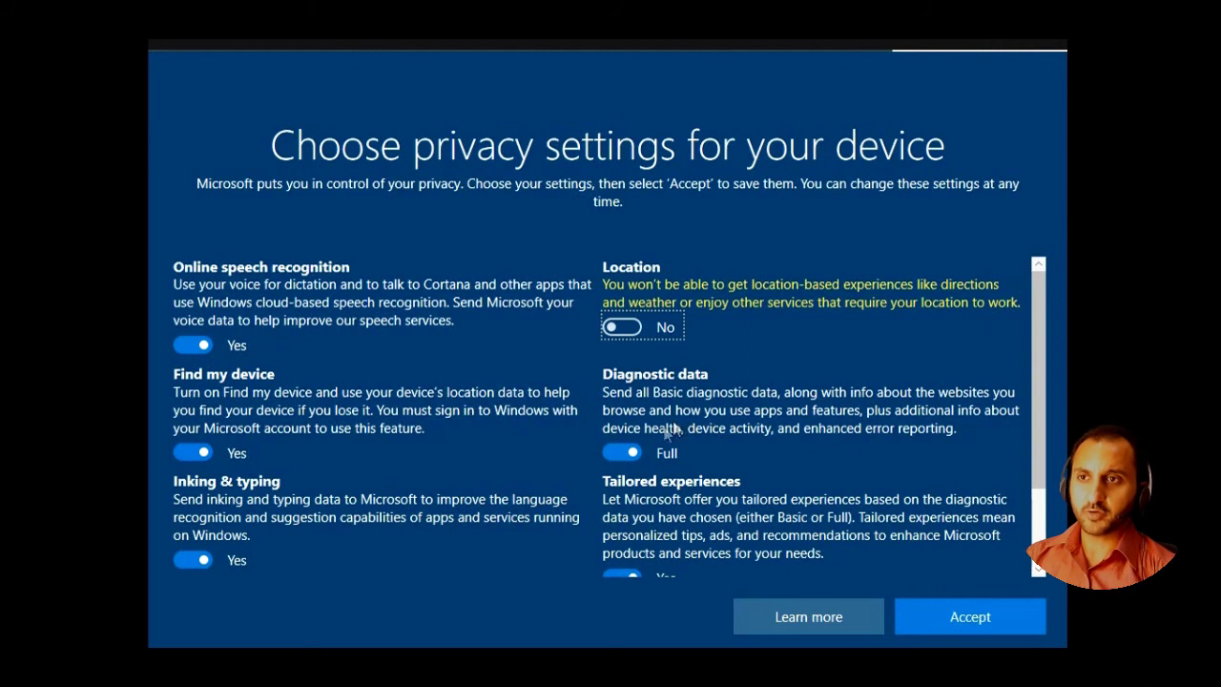
- Keep Diagnostic data at Full and accept the privacy settings
scroll(615, 451, "down", 2)
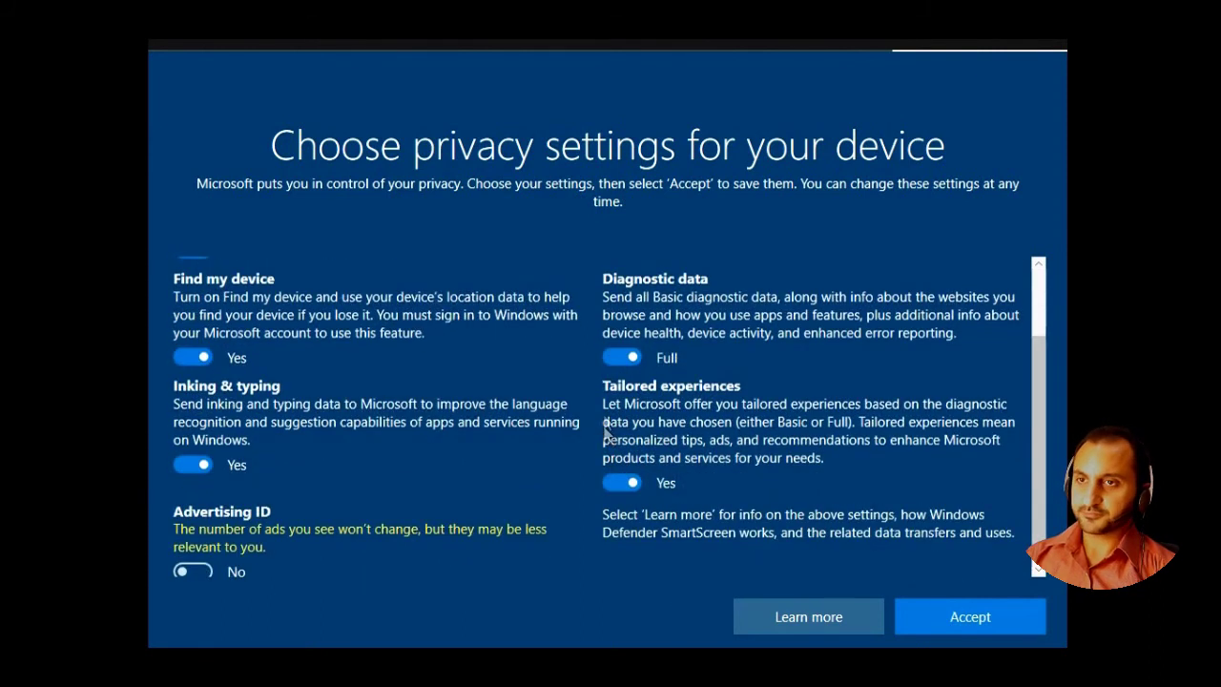
left_click(613, 370)
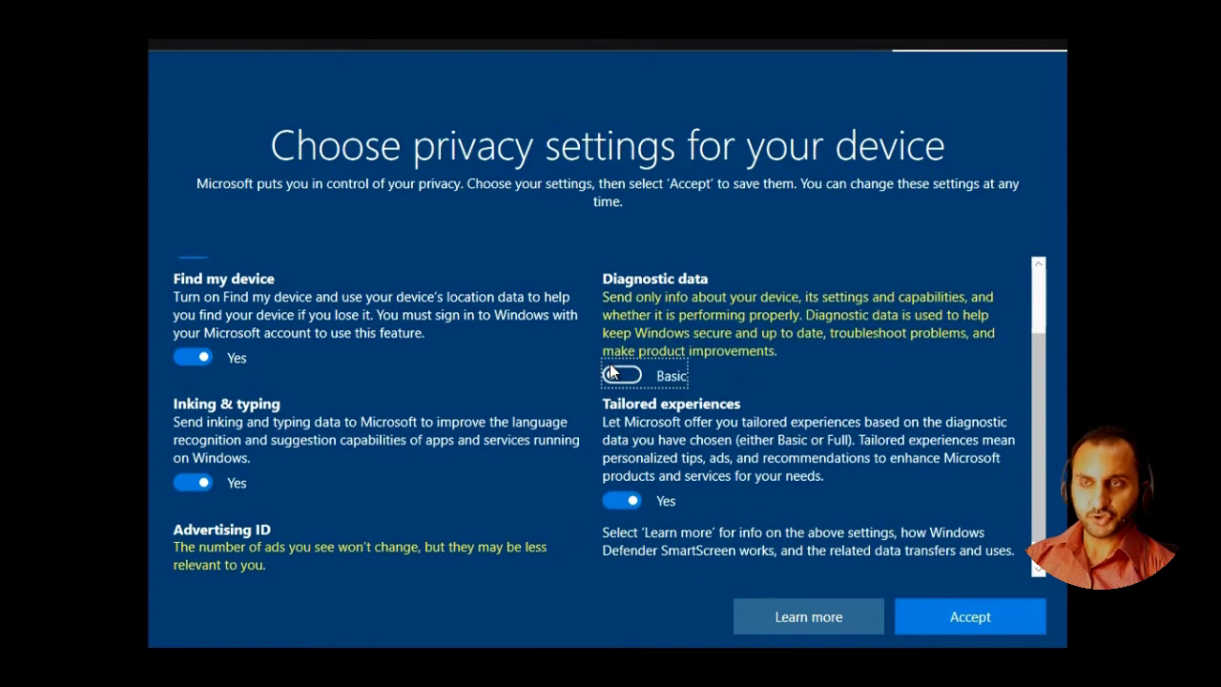
left_click(616, 373)
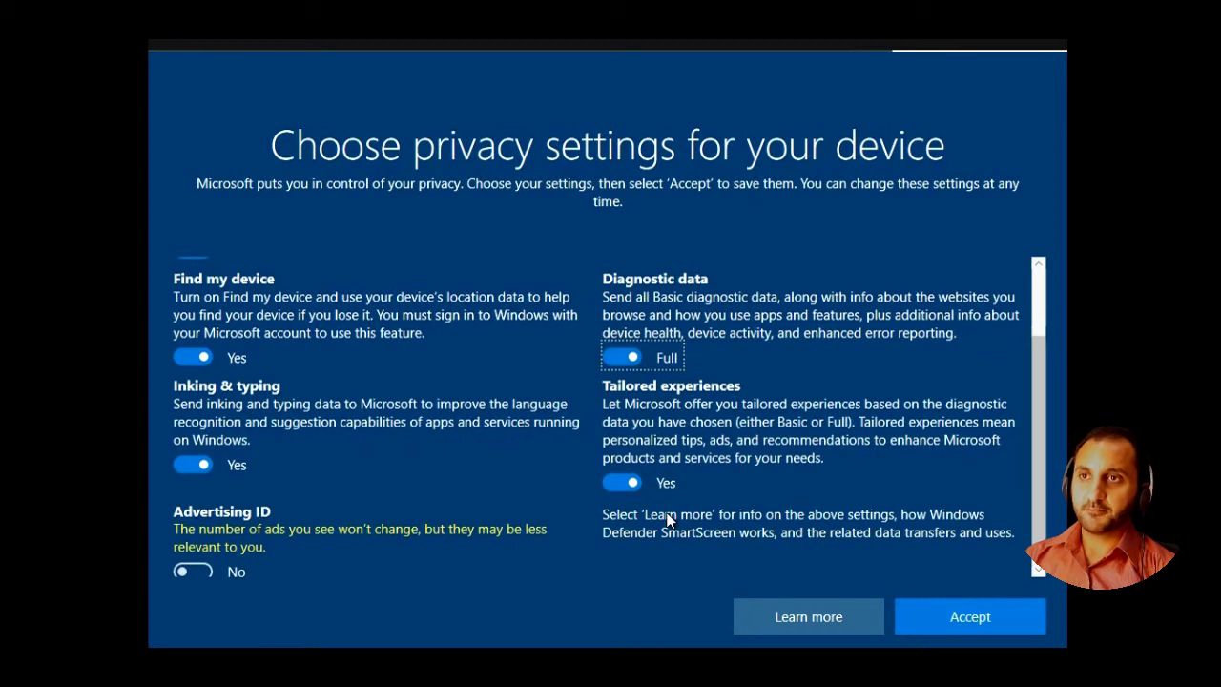
scroll(659, 514, "up", 2)
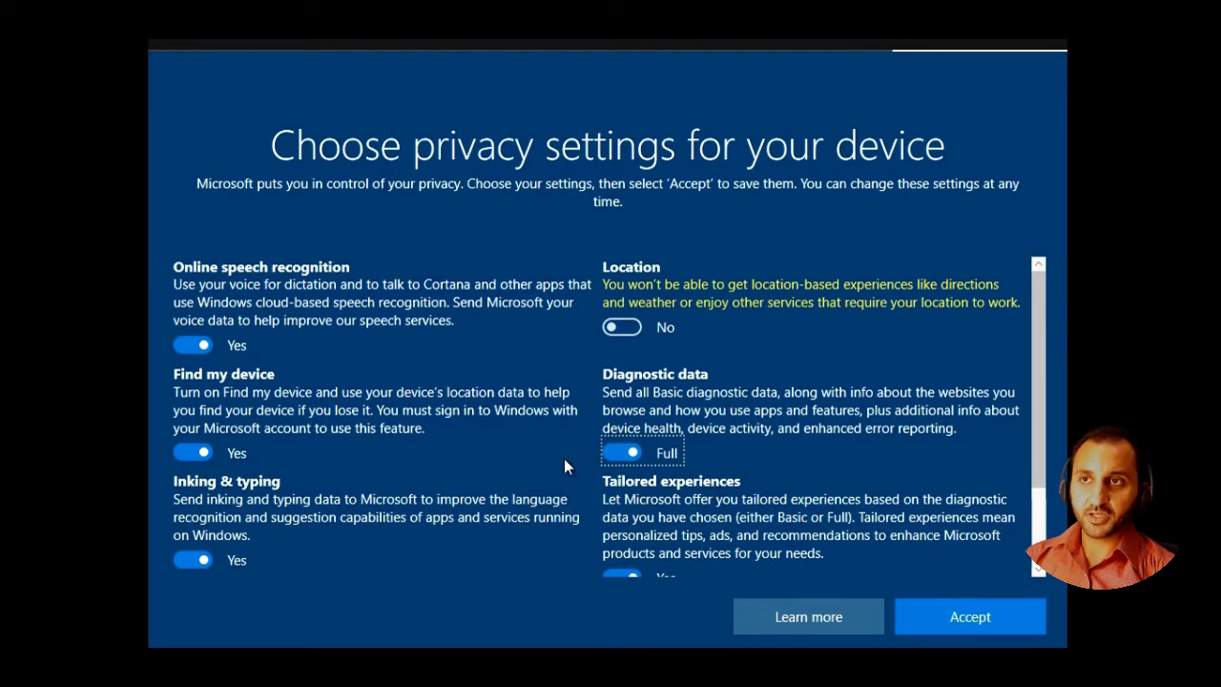
scroll(620, 440, "down", 1)
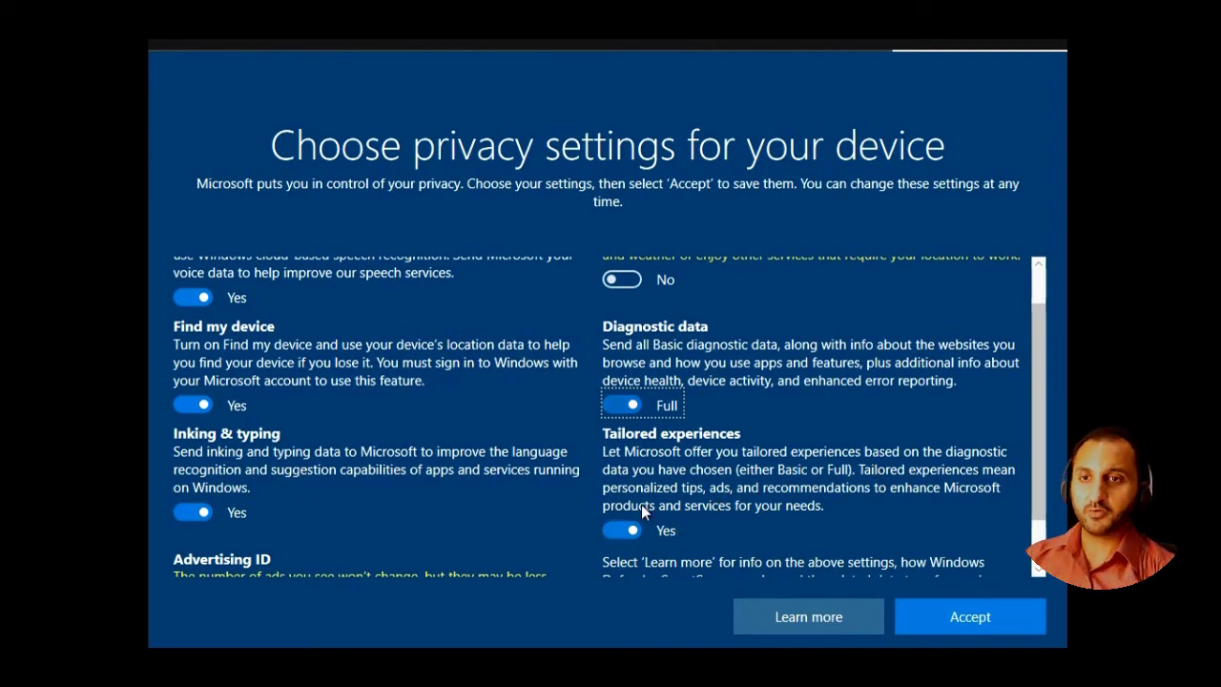
scroll(654, 461, "down", 2)
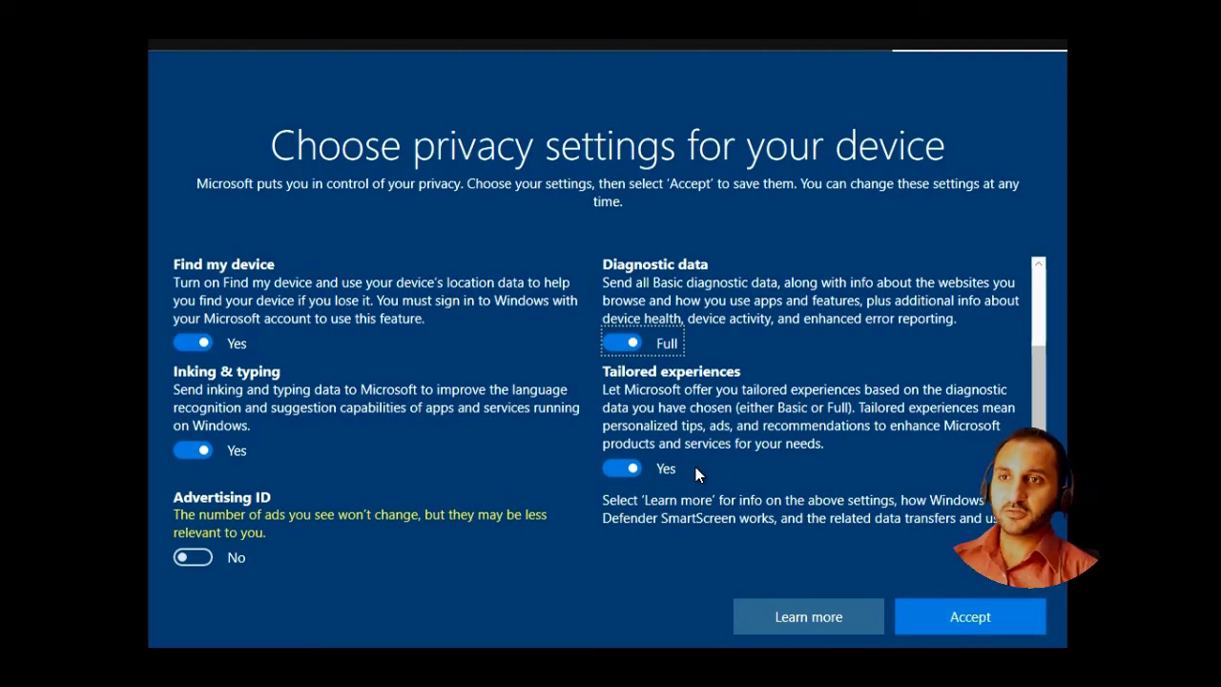
left_click(918, 626)
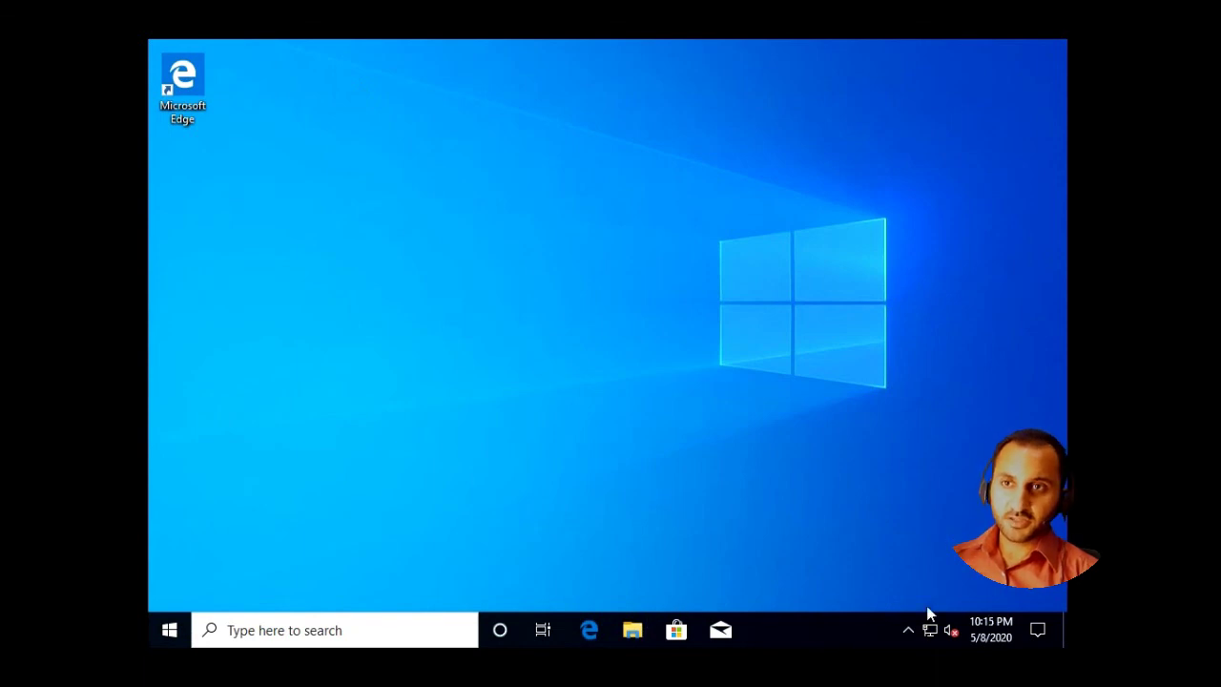
left_click(631, 630)
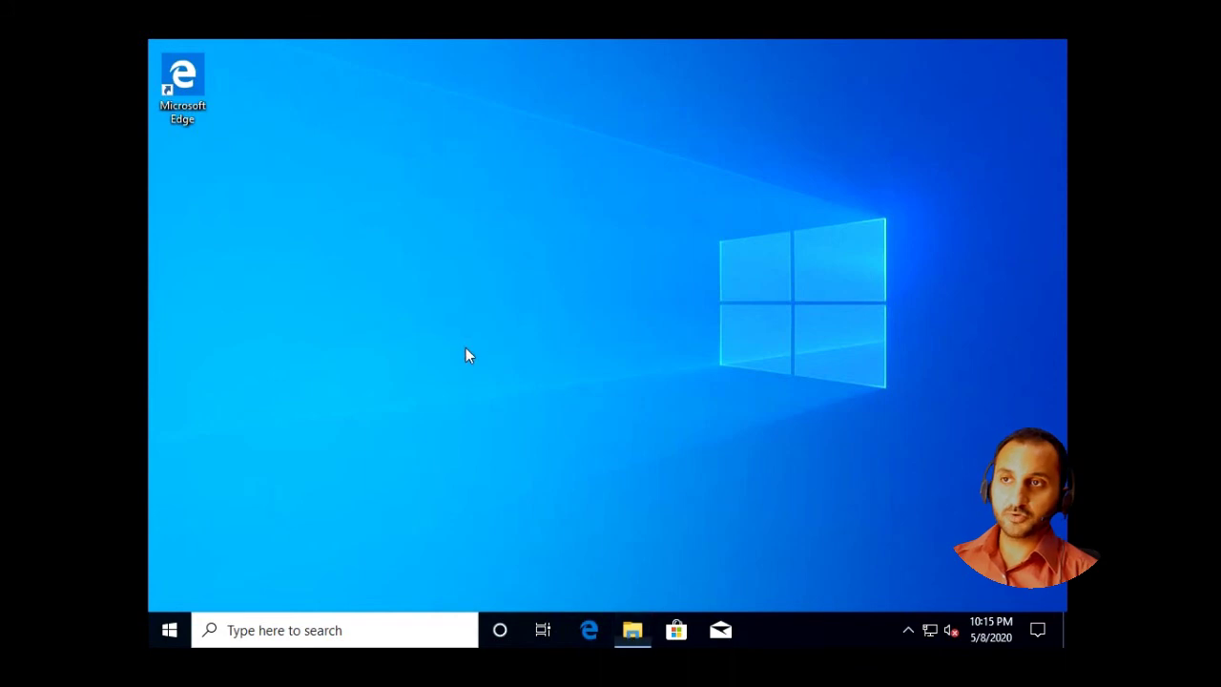
left_click(374, 315)
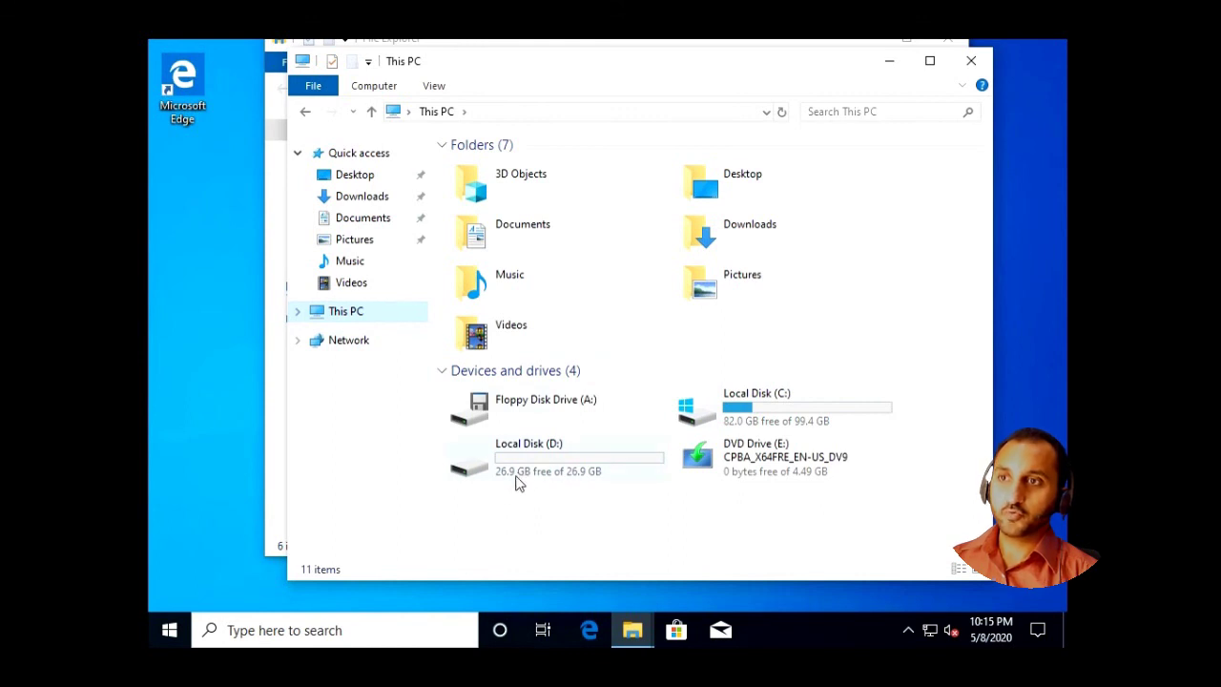
left_click(750, 420)
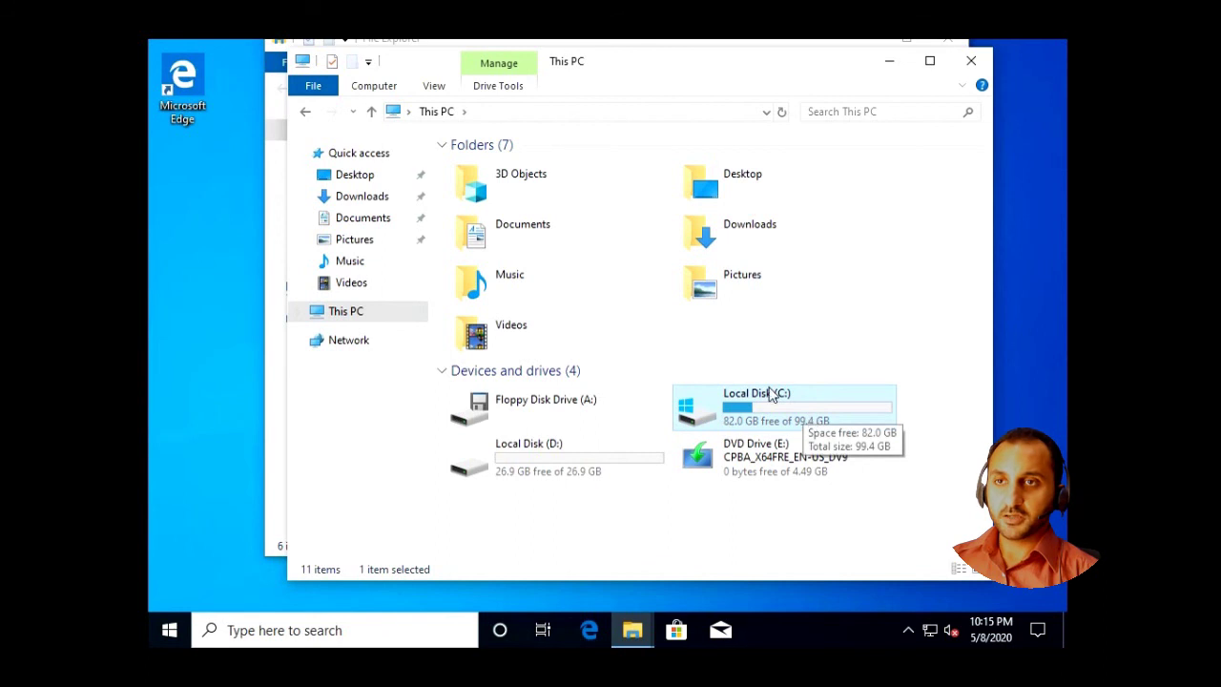
left_click(972, 60)
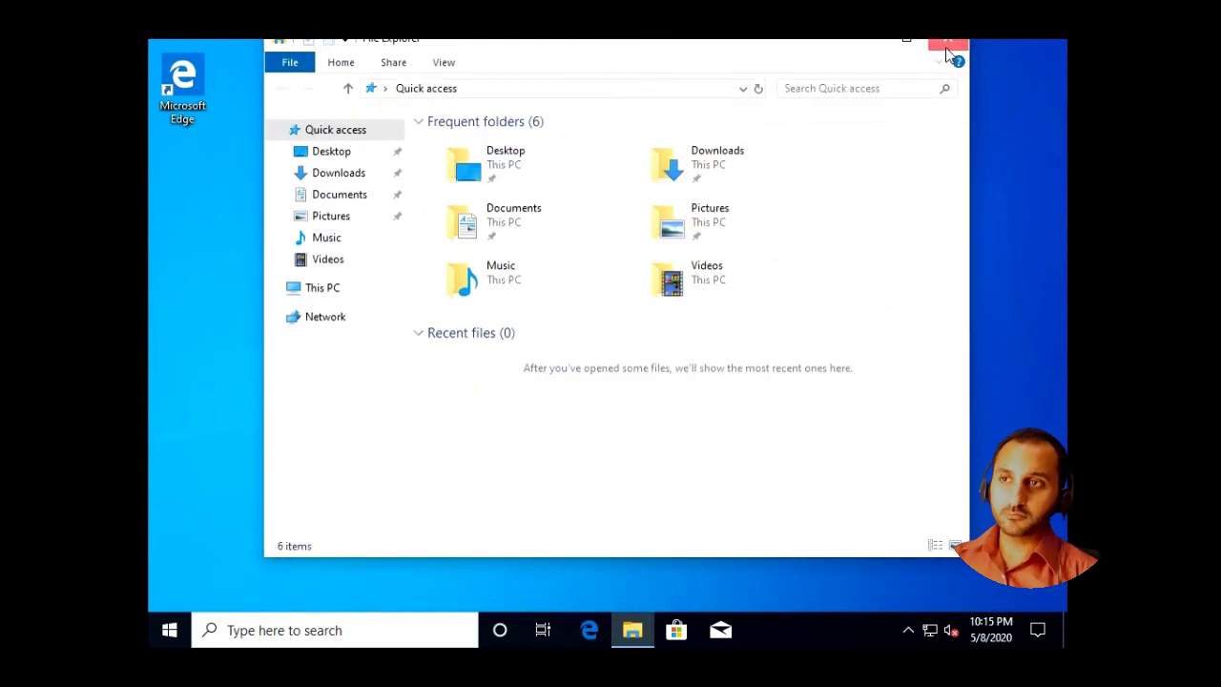
left_click(943, 46)
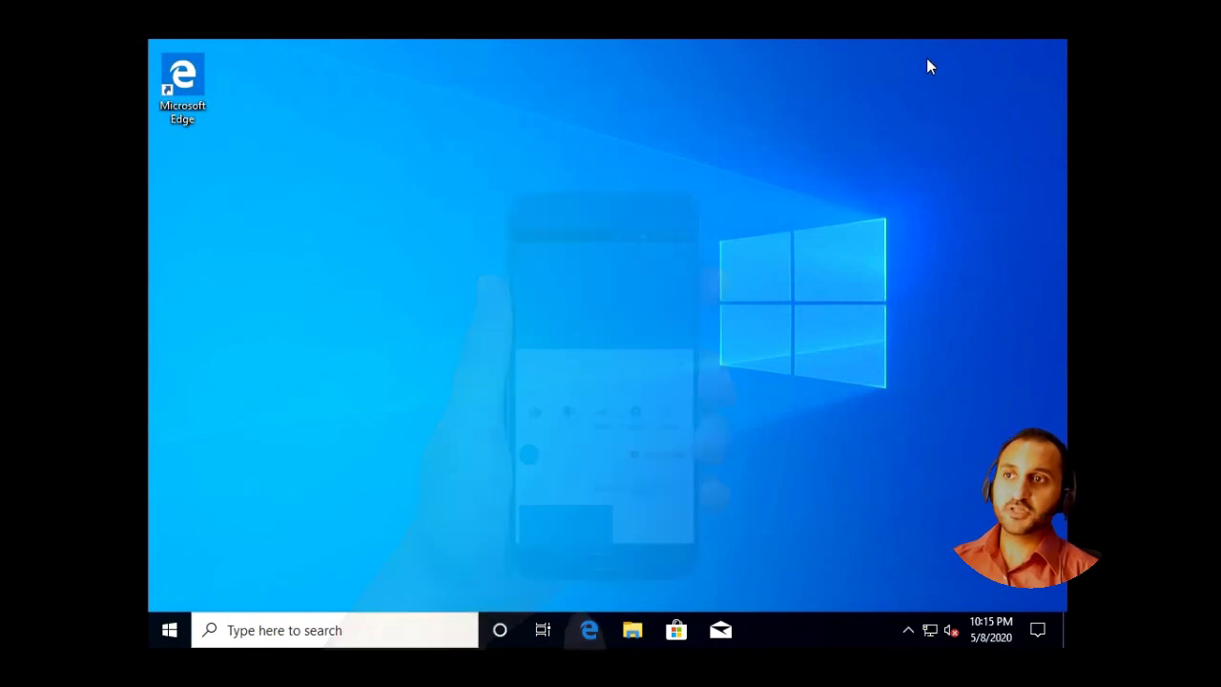